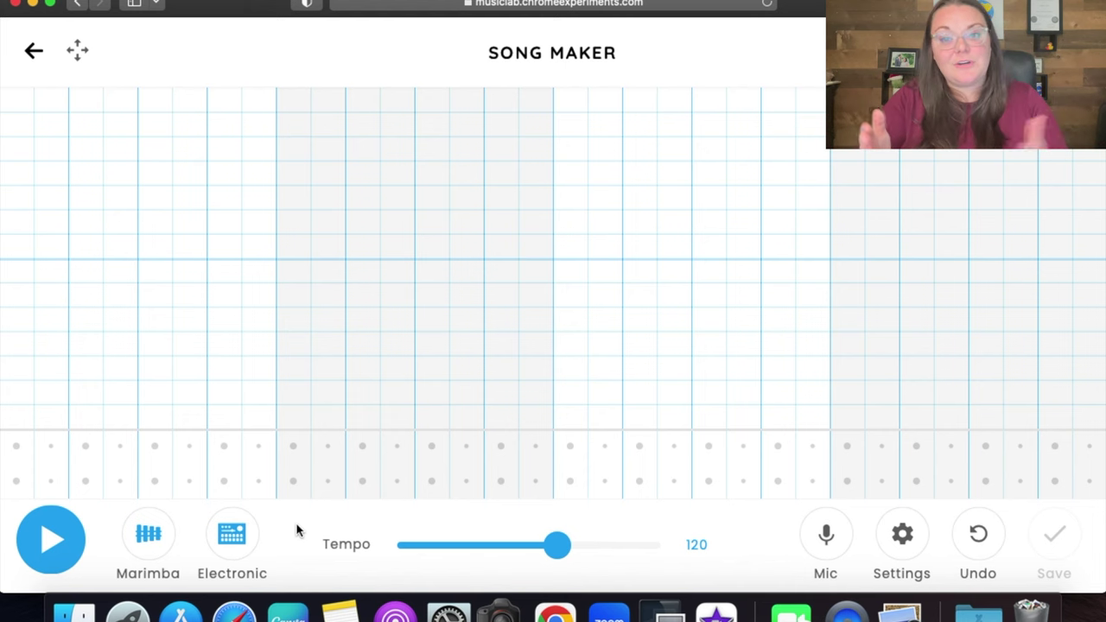
- Configure the song settings to 10 bars, beats split into 4, starting on middle G, with a 3-octave range
click(900, 553)
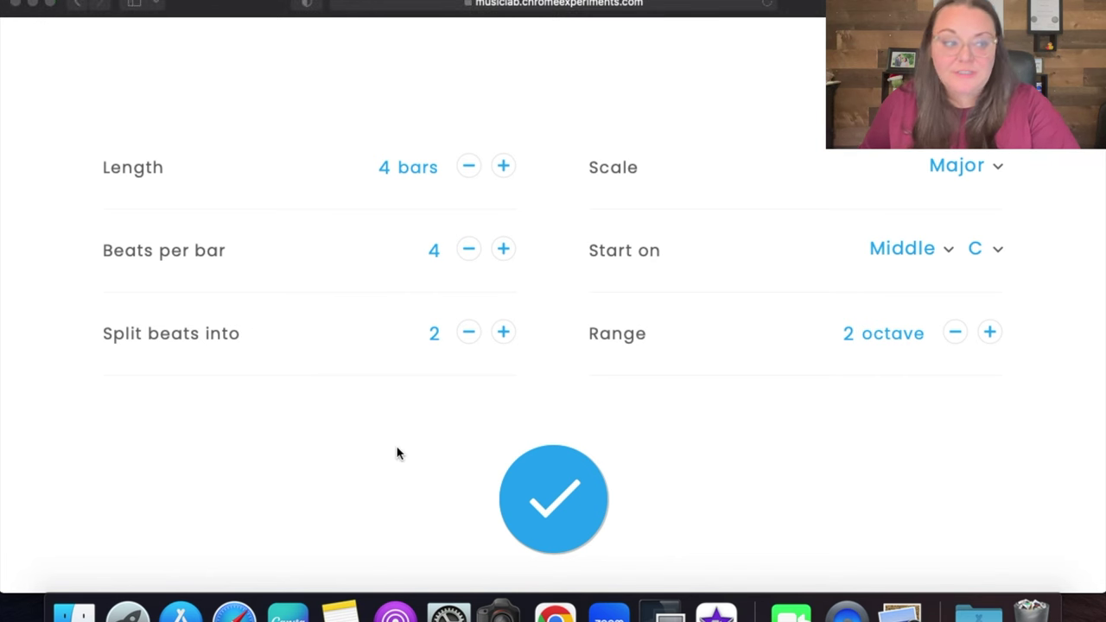
click(505, 171)
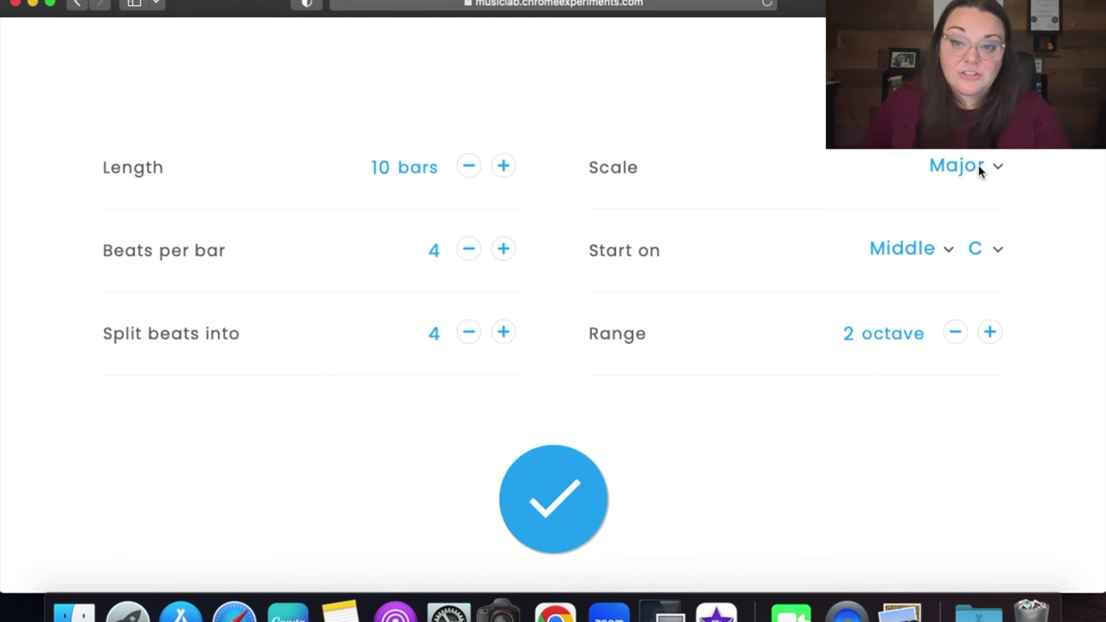
click(998, 250)
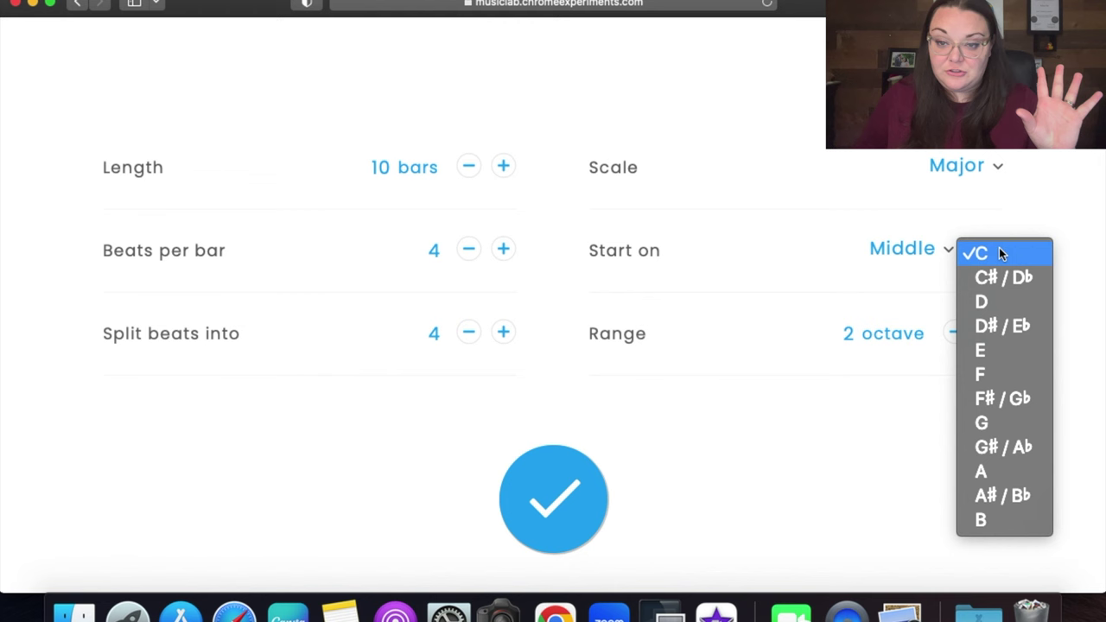
click(1011, 421)
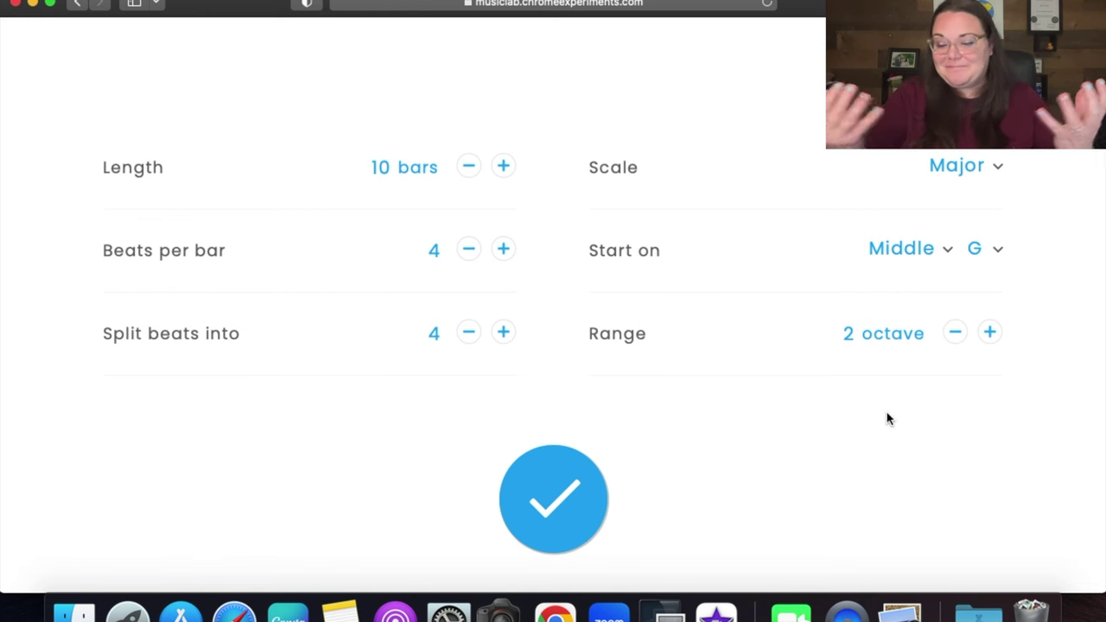
click(990, 333)
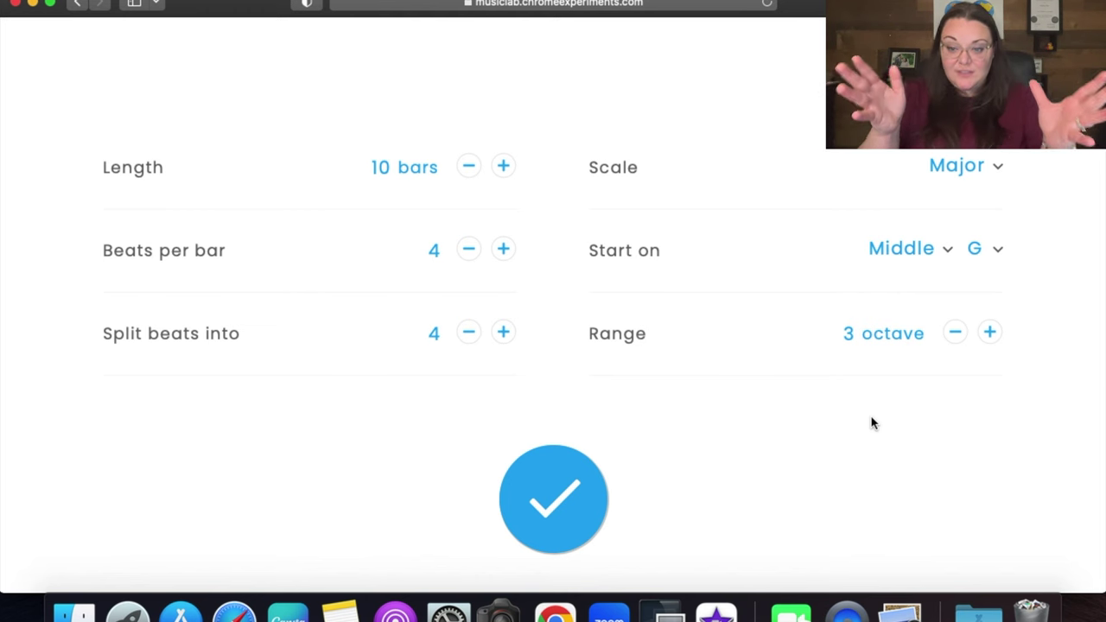
click(556, 512)
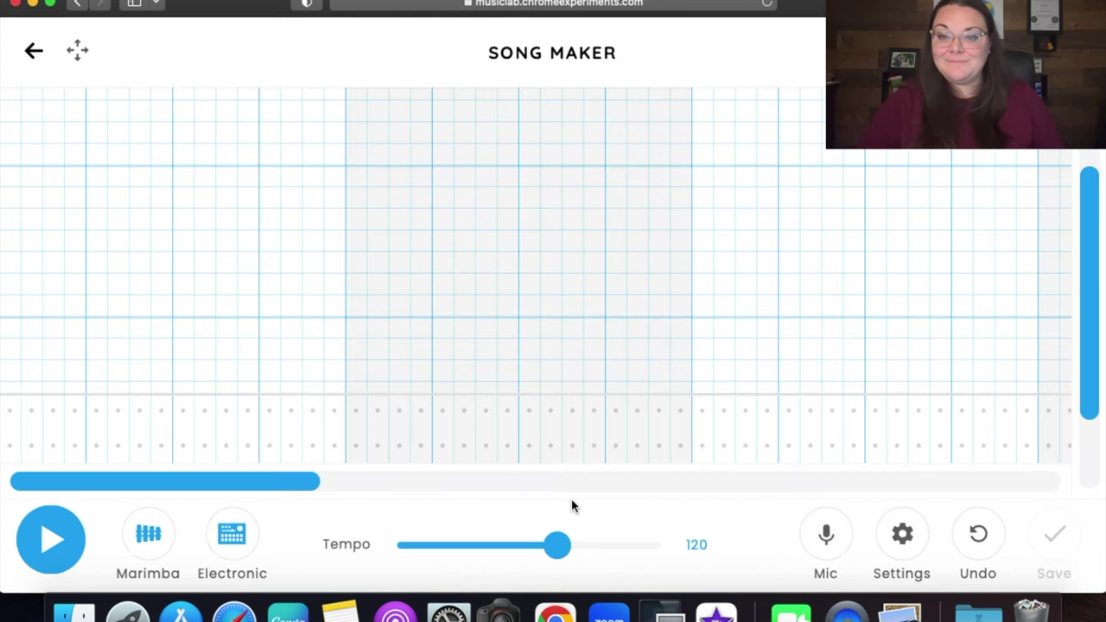
- Set the tempo to 100 and change the melody instrument to Piano
click(739, 550)
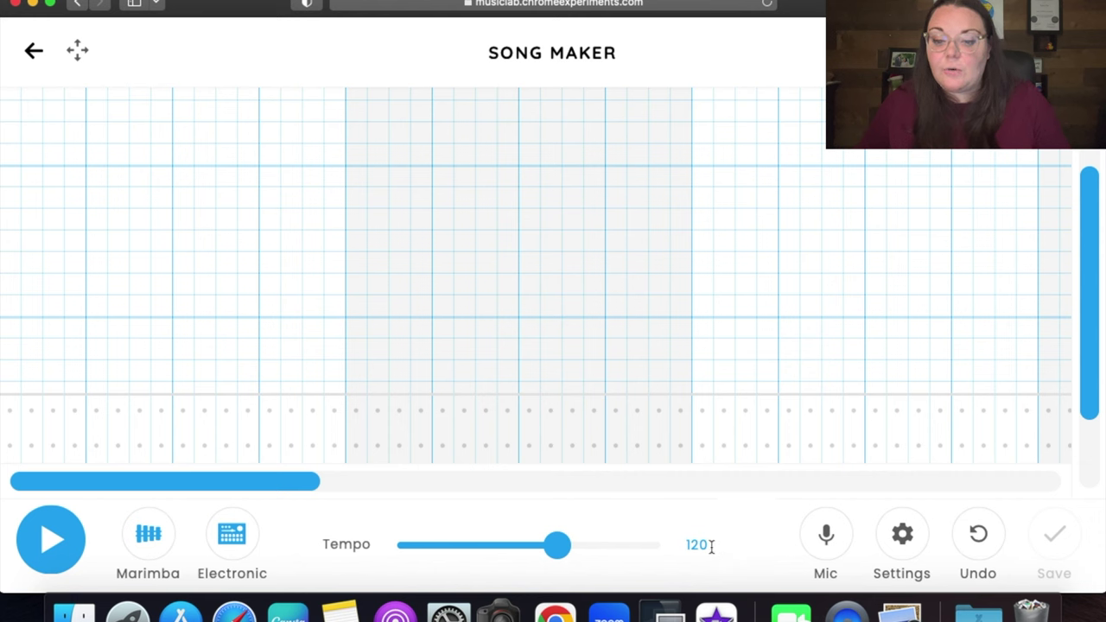
click(710, 545)
key(BackSpace)
key(BackSpace)
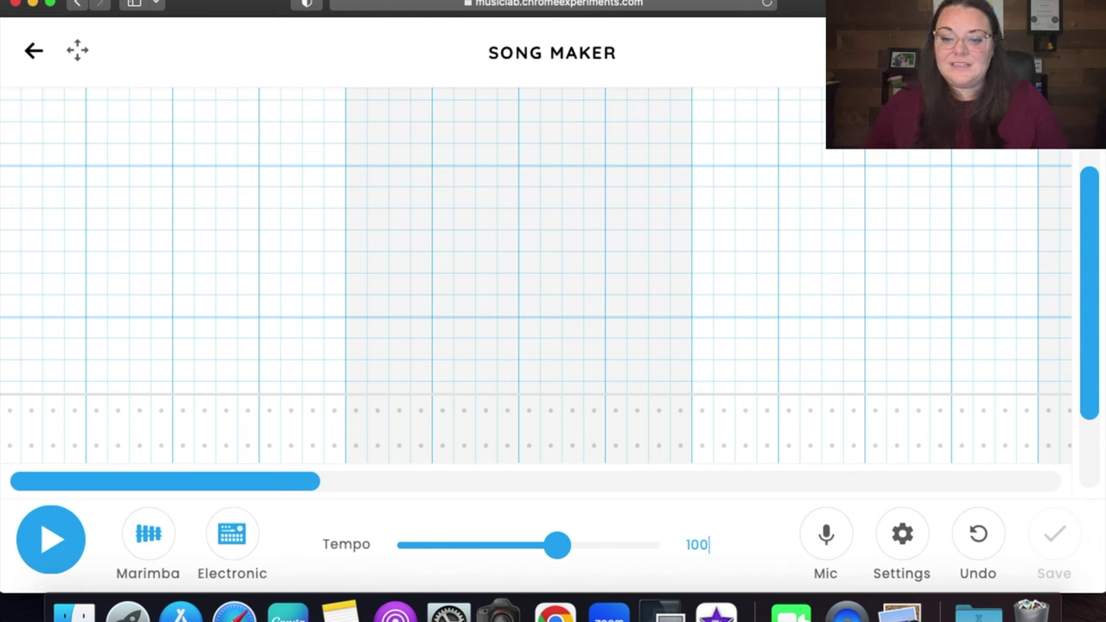
click(728, 529)
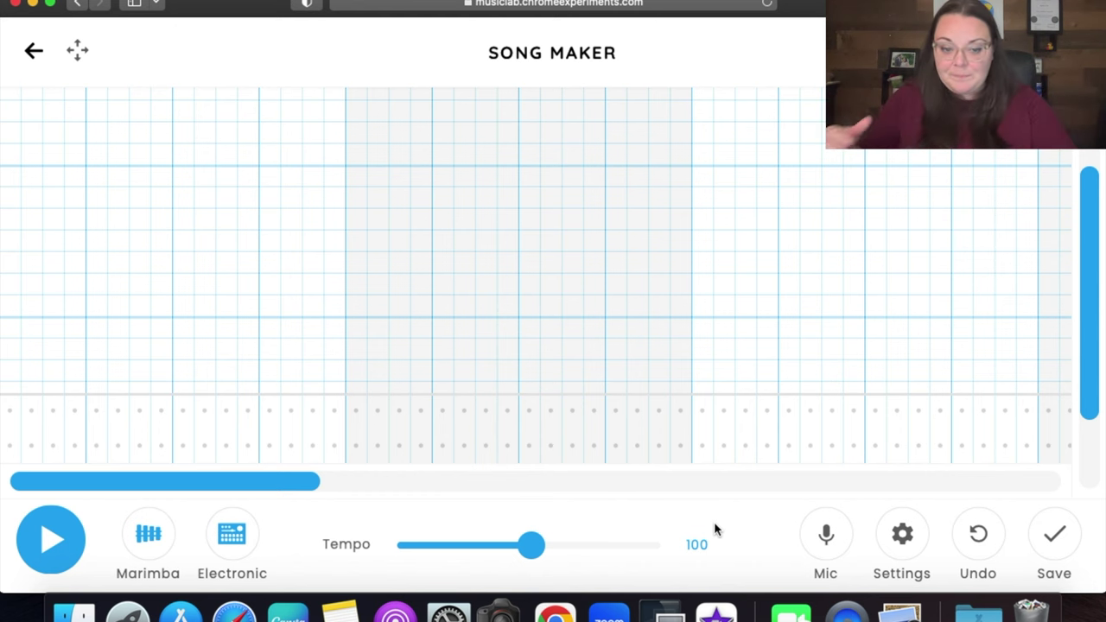
click(166, 559)
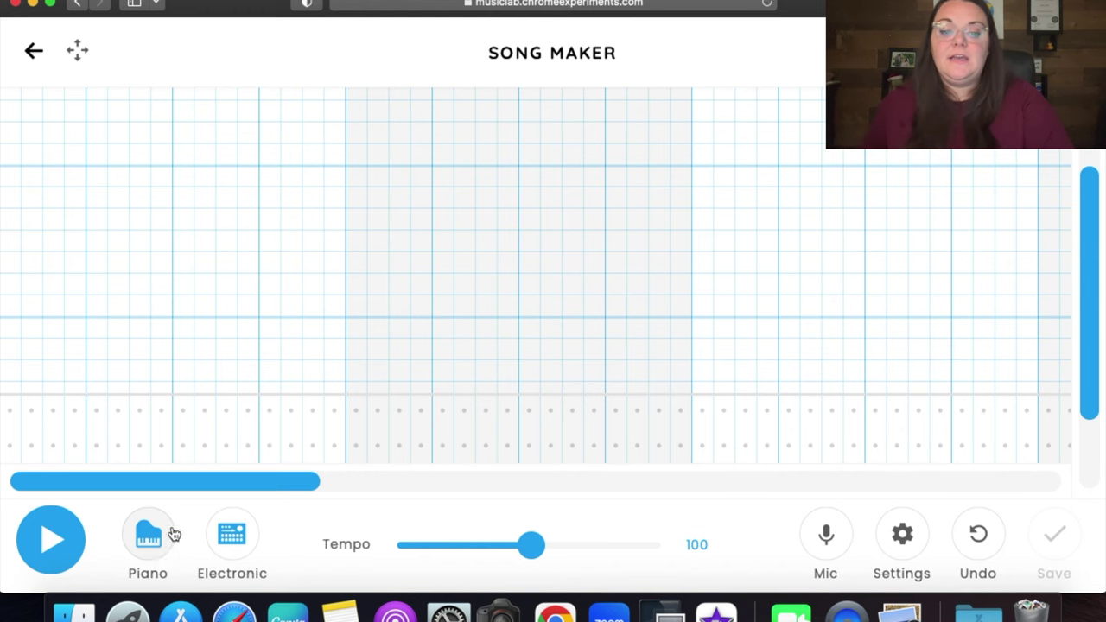
- Place lower-row percussion hits on the first, third and fourth subdivisions of beats 1 and 3 in bar 1
drag(1091, 363, 1090, 446)
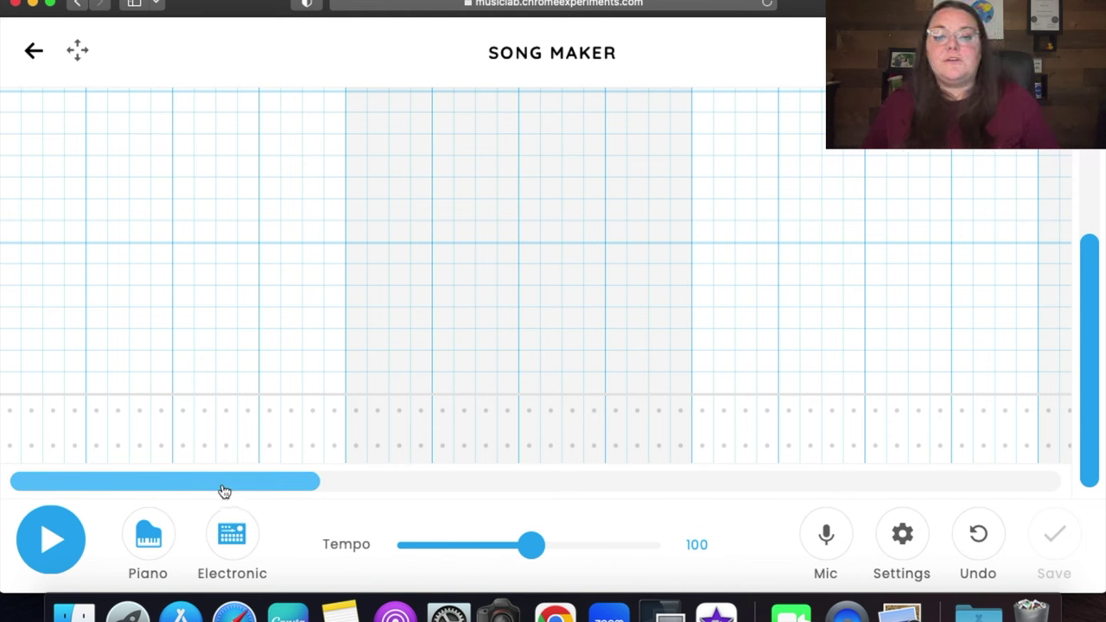
click(8, 447)
click(53, 446)
click(69, 448)
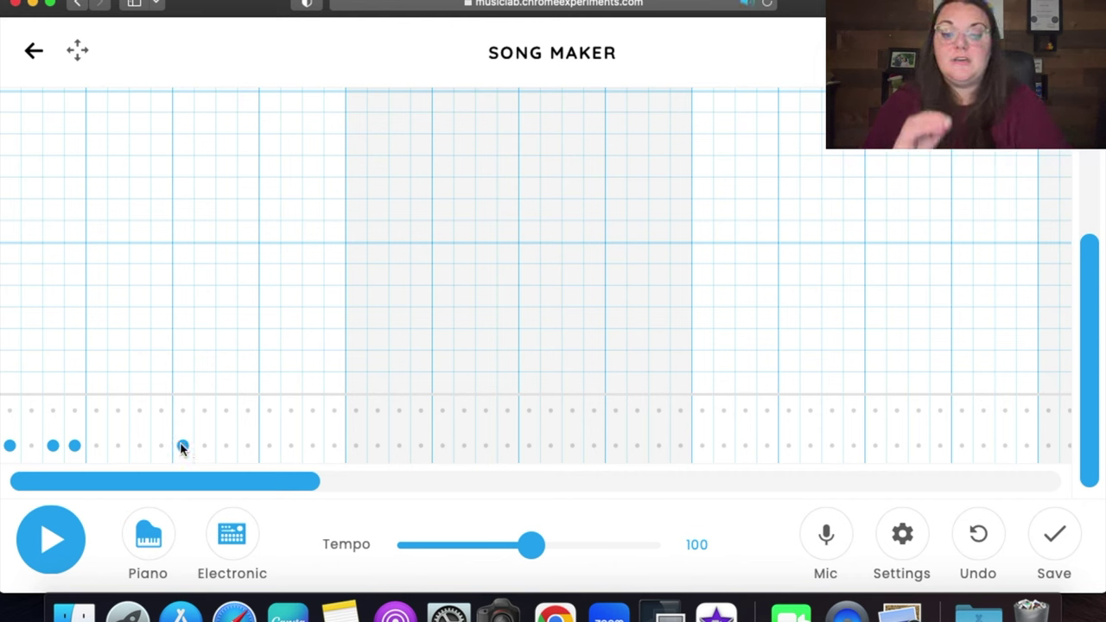
click(241, 450)
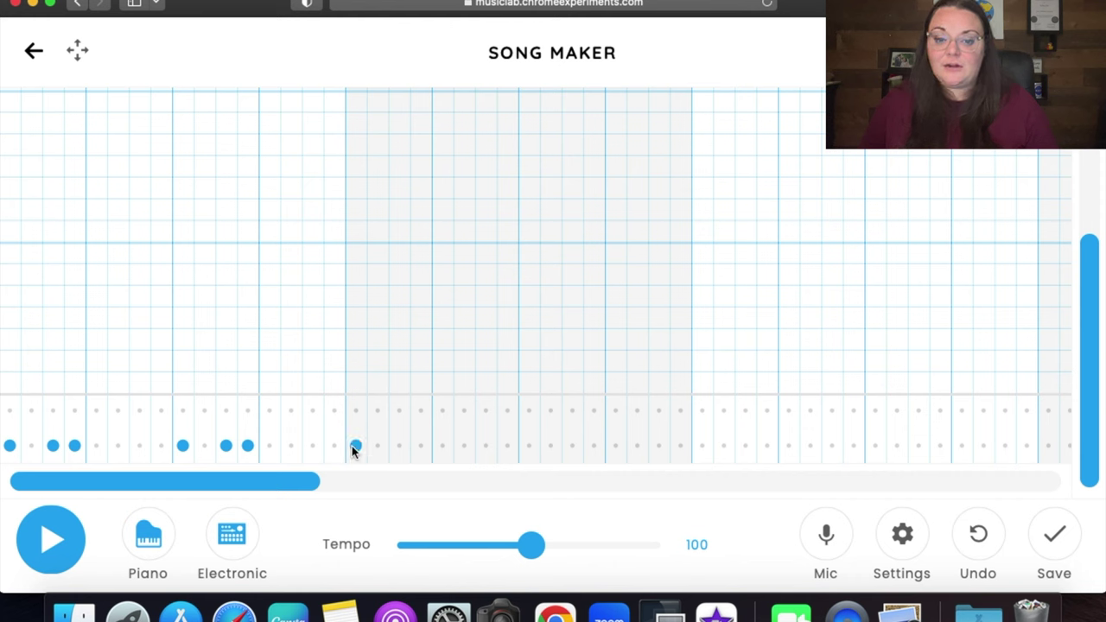
- Repeat bar 1's lower-row percussion rhythm in bar 2, on subdivisions 1, 3 and 4 of beats 1 and 3
click(399, 446)
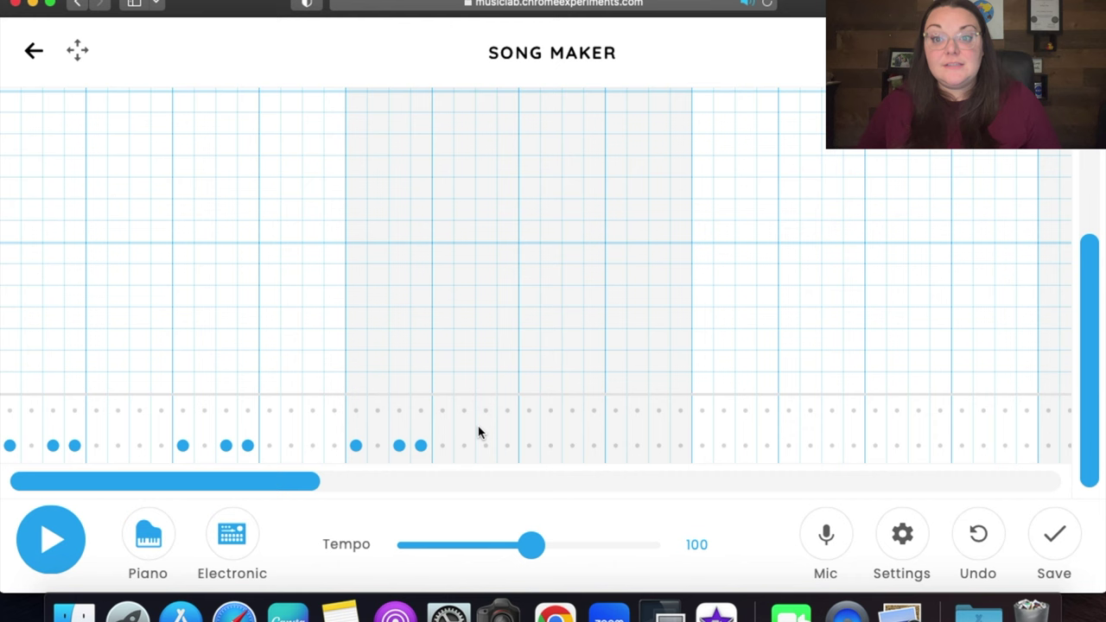
click(530, 447)
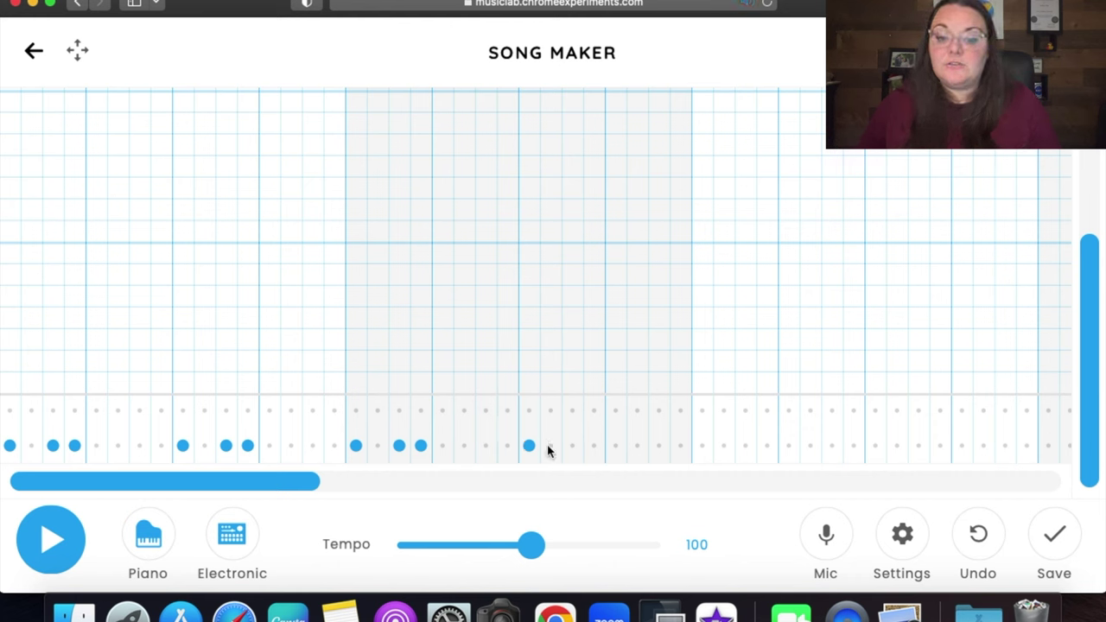
click(573, 447)
click(595, 447)
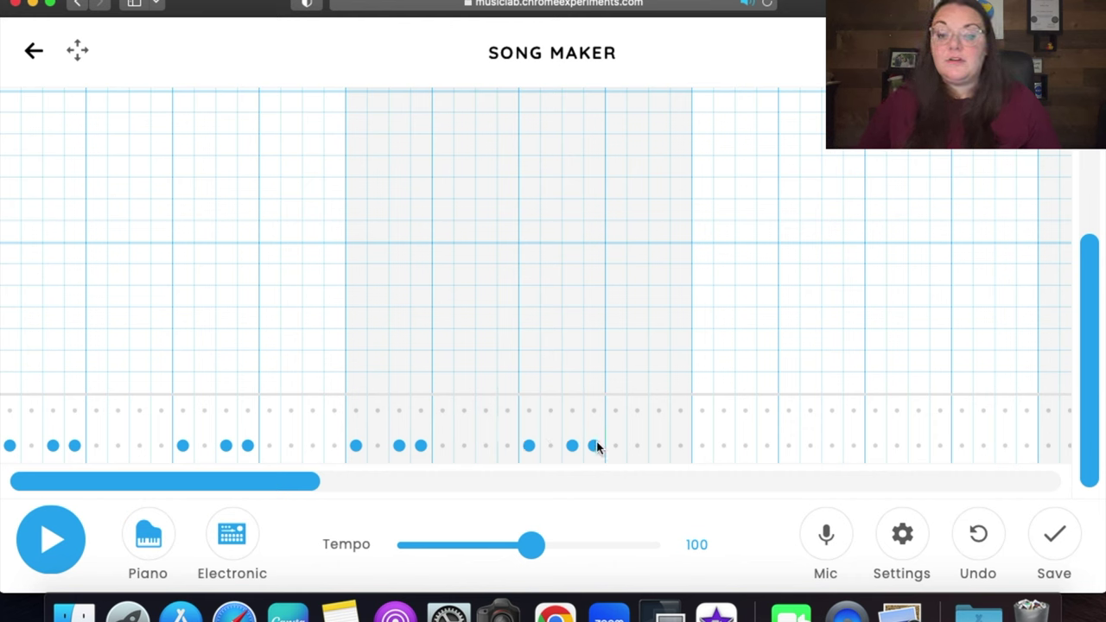
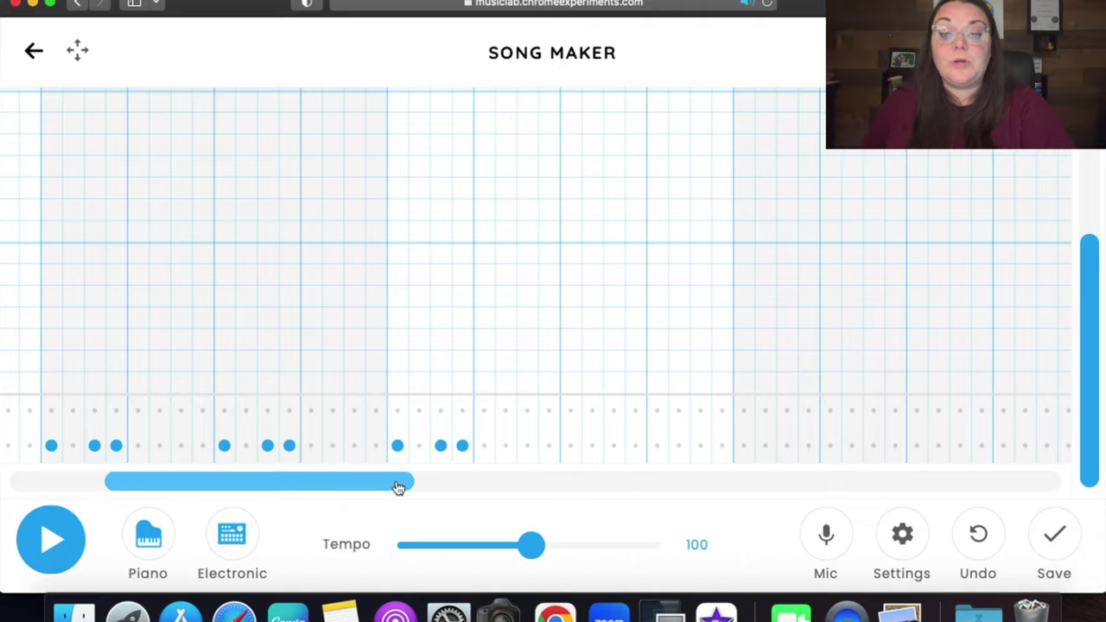
- Continue the lower-row percussion rhythm through bars 3 and 4, using subdivisions 1, 3 and 4 of beats 1 and 3
click(353, 448)
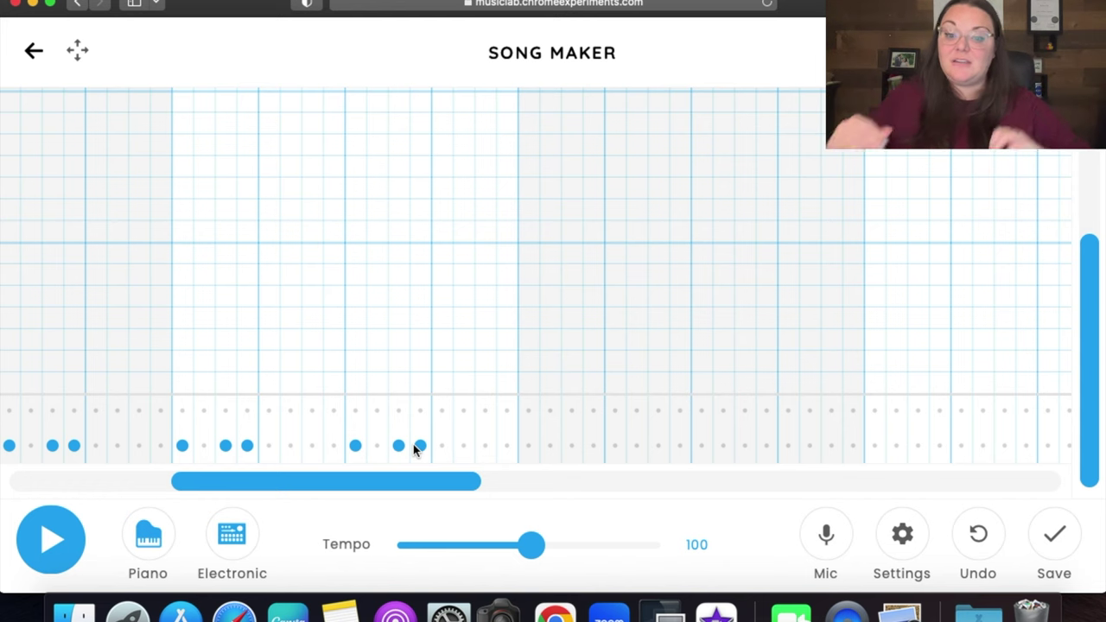
drag(424, 492, 469, 486)
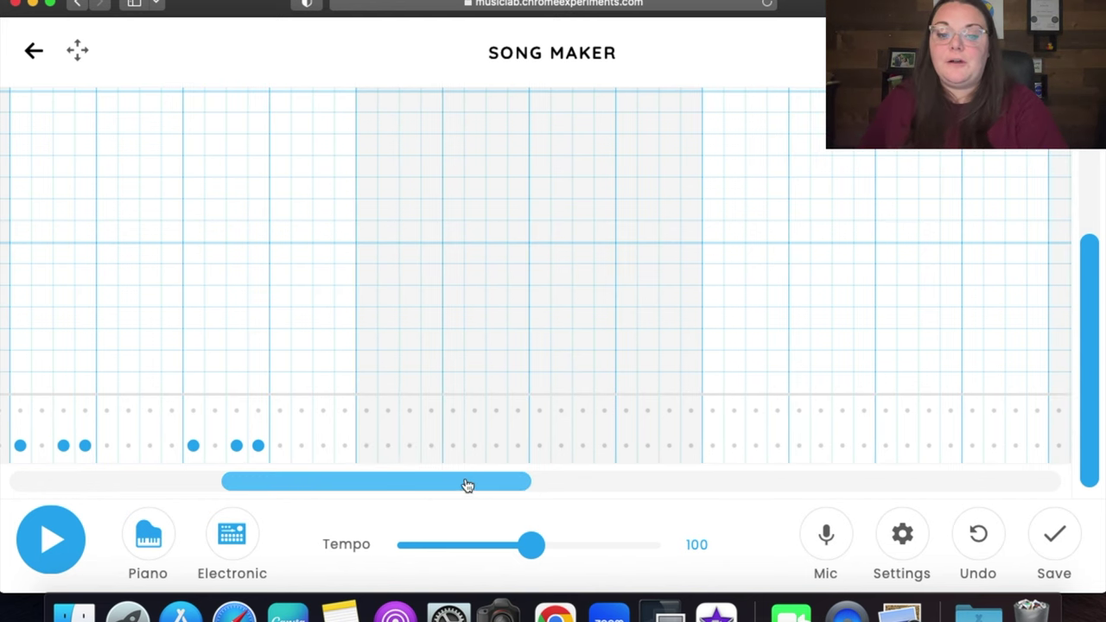
click(366, 448)
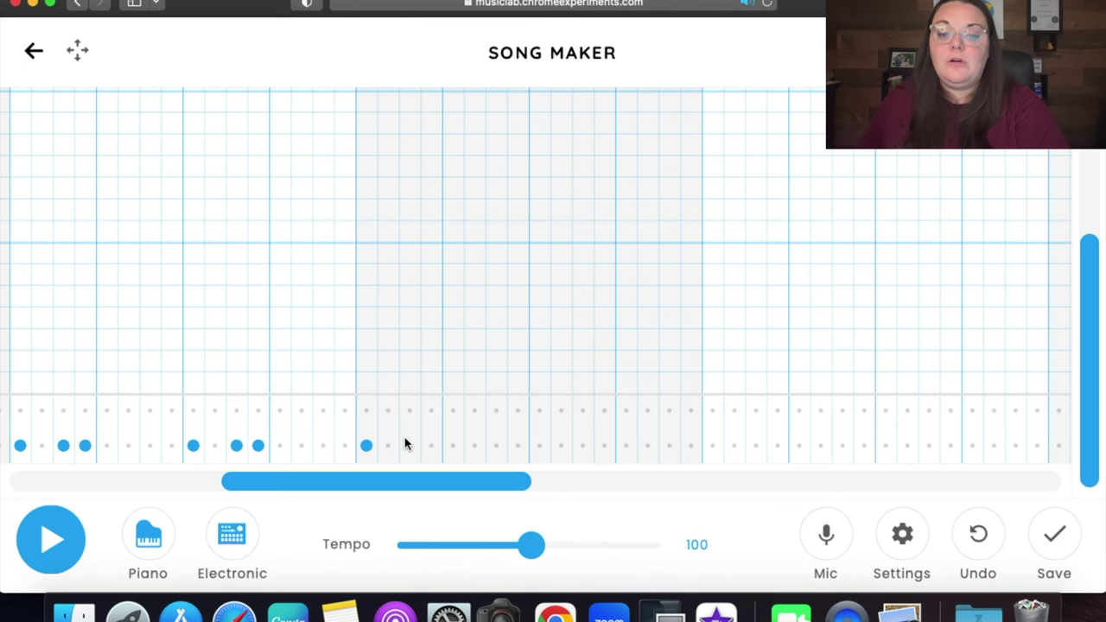
drag(425, 483, 447, 486)
click(462, 444)
click(509, 445)
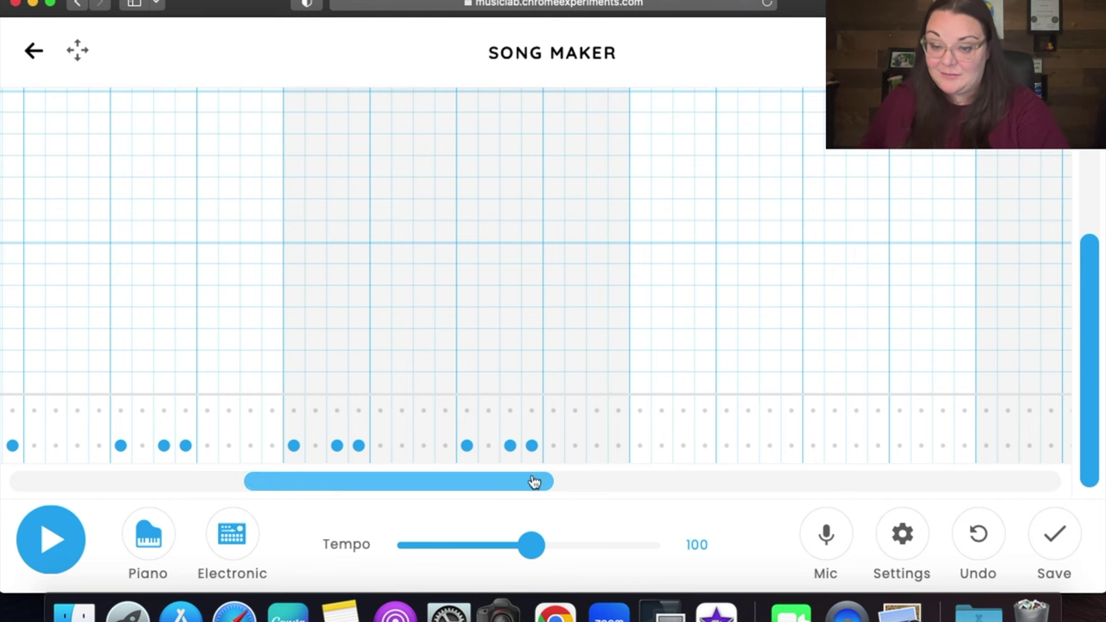
- Add the lower-row percussion hits in bar 5 on subdivisions 1, 3 and 4 of beats 1 and 3
drag(532, 480, 595, 479)
click(415, 446)
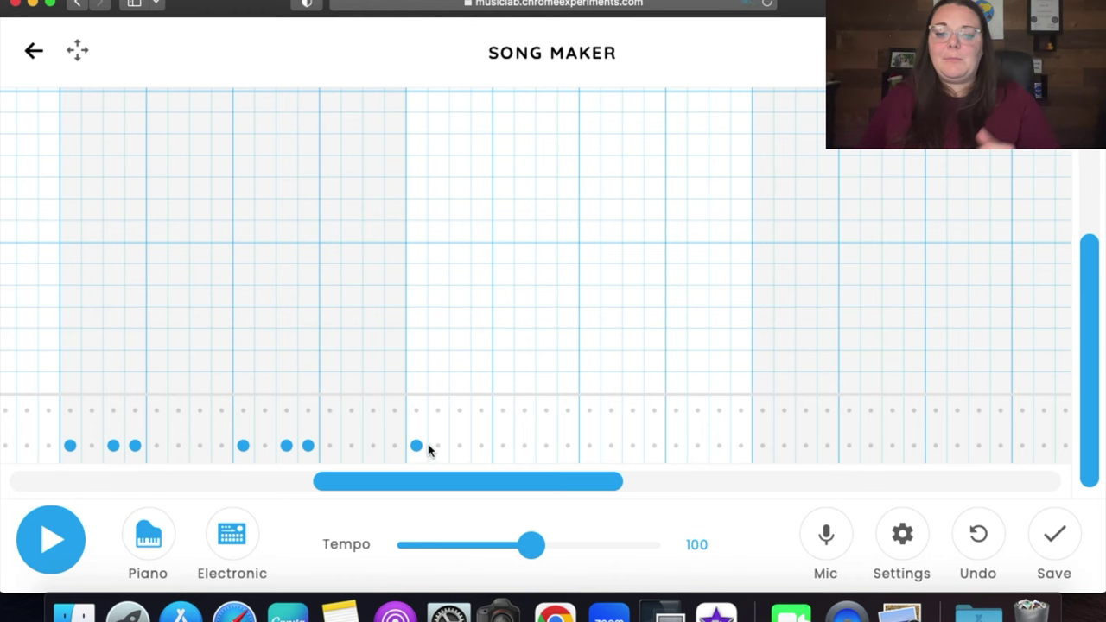
click(458, 445)
click(481, 445)
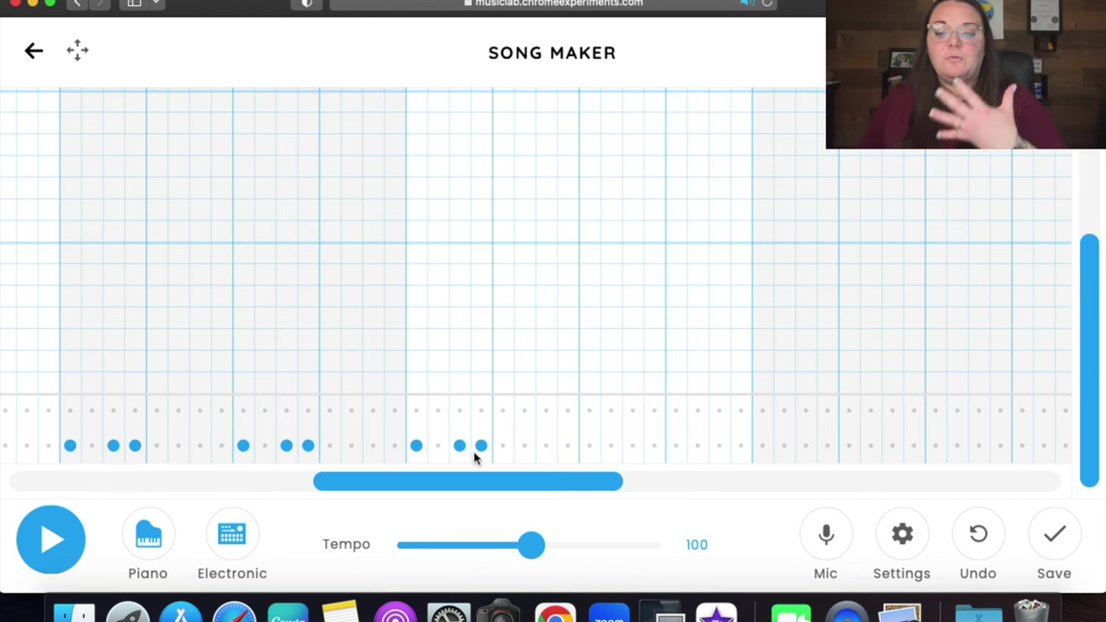
drag(498, 479, 568, 481)
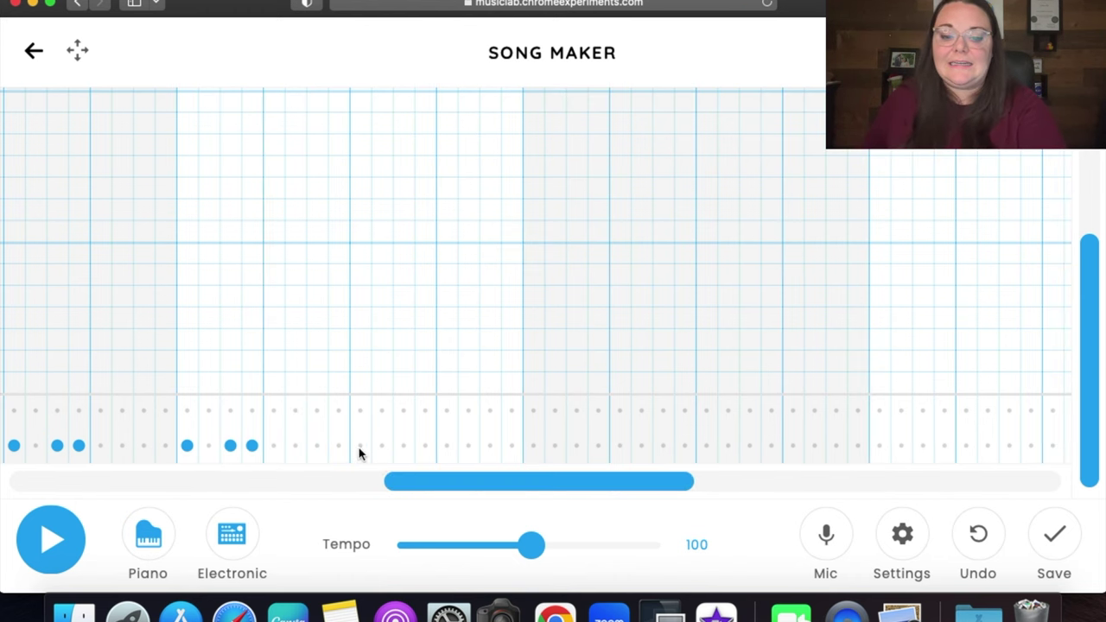
click(403, 445)
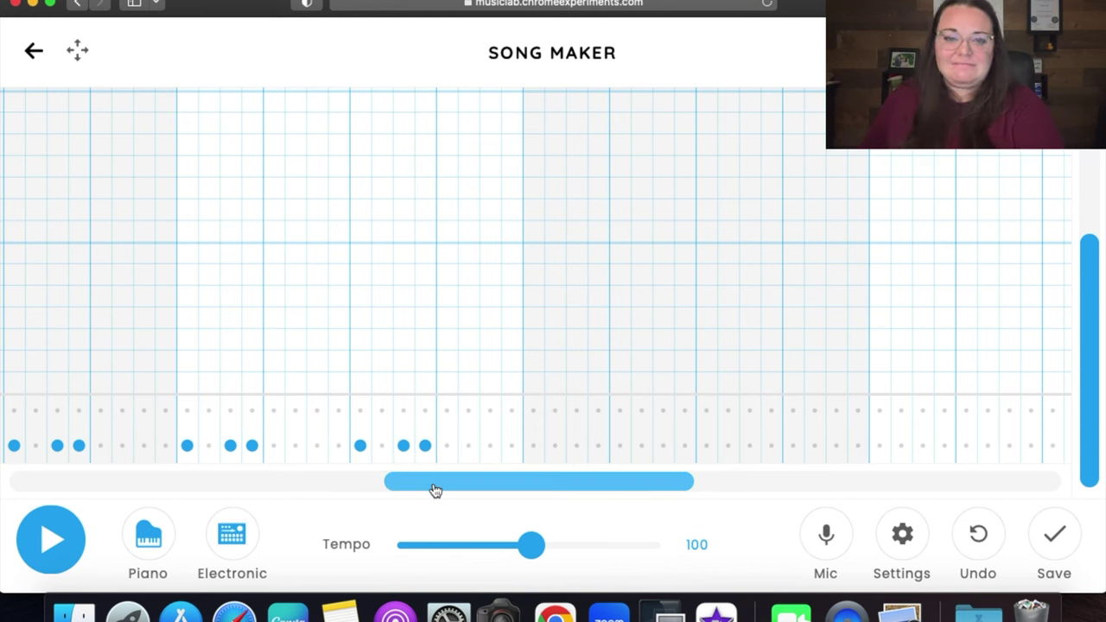
- Add the lower-row percussion hits in bar 6 on subdivisions 1, 3 and 4 of beats 1 and 3
drag(438, 485, 471, 486)
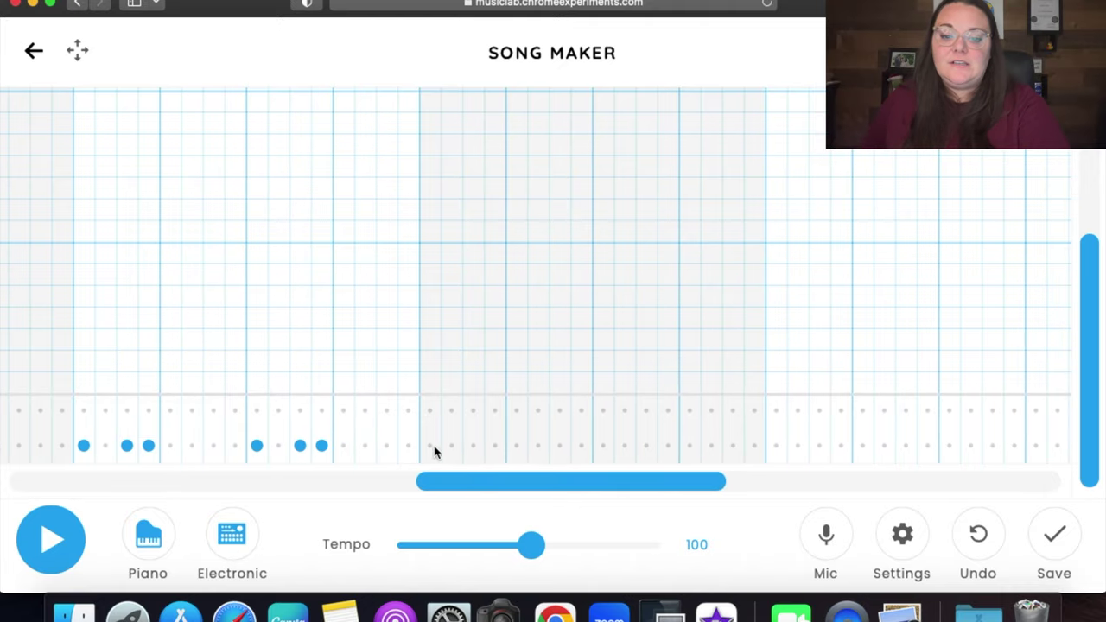
click(472, 445)
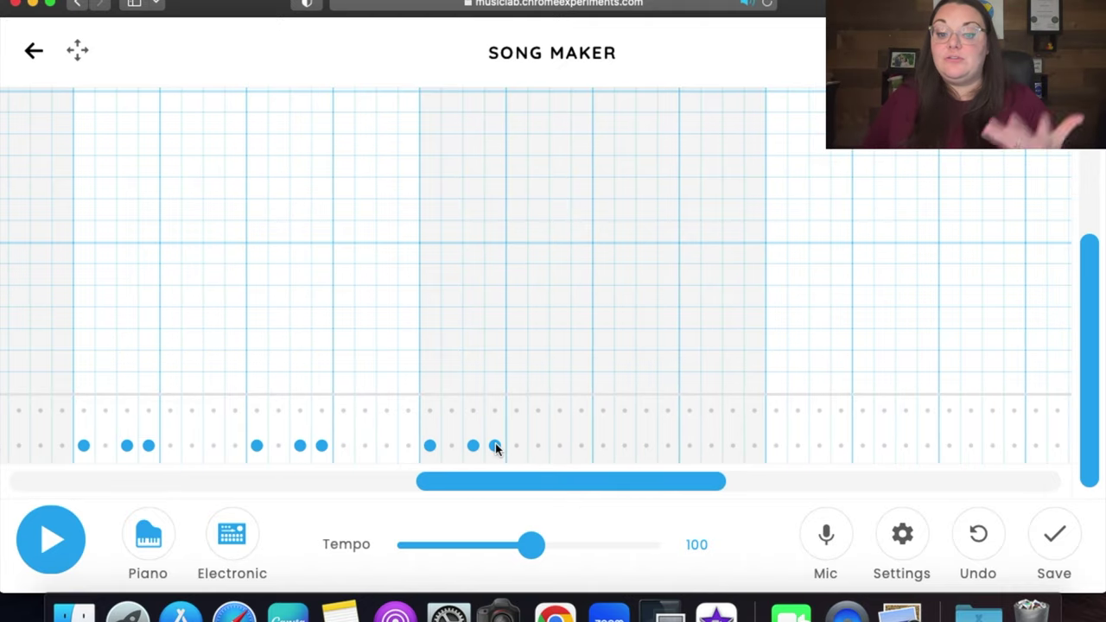
click(602, 447)
click(646, 446)
click(667, 445)
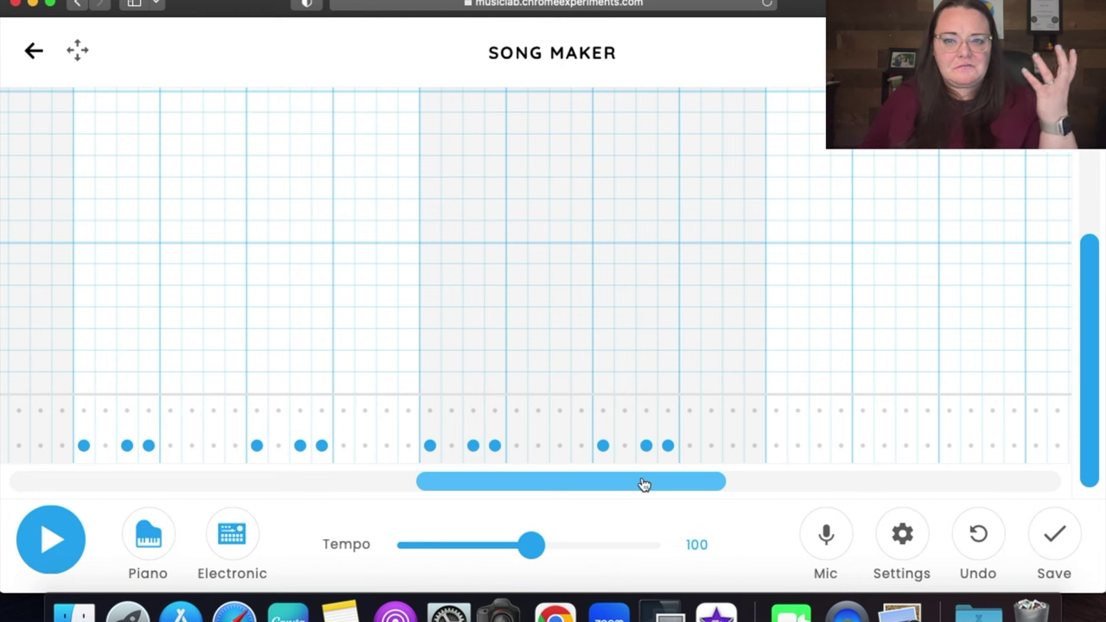
- Add the lower-row percussion hits in bar 7 on subdivisions 1, 3 and 4 of beats 1 and 3
drag(644, 481, 698, 474)
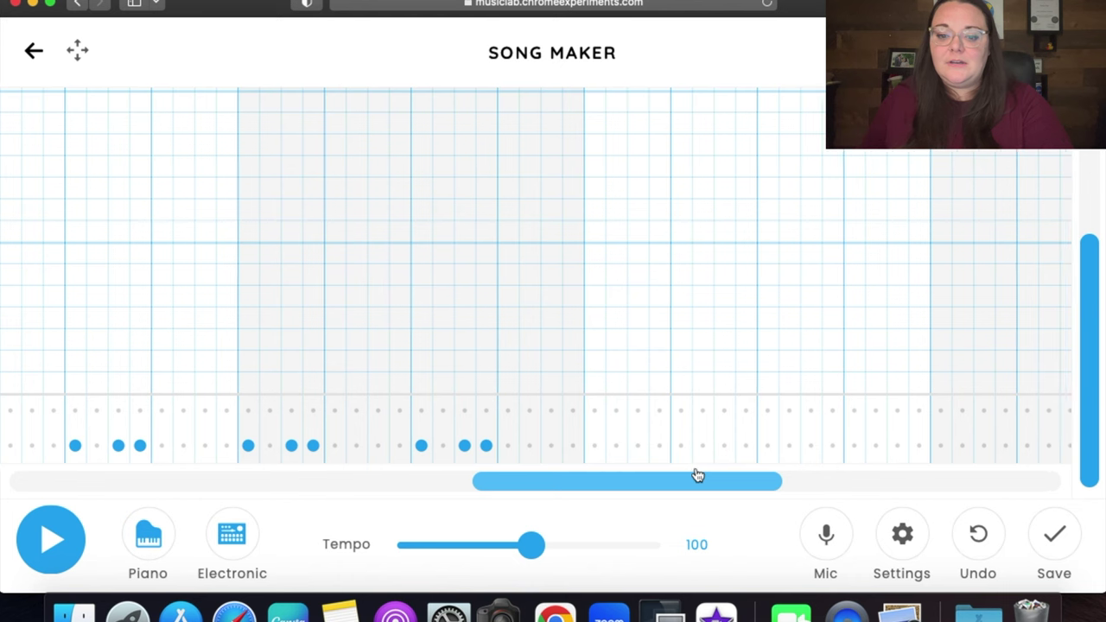
click(637, 445)
click(659, 445)
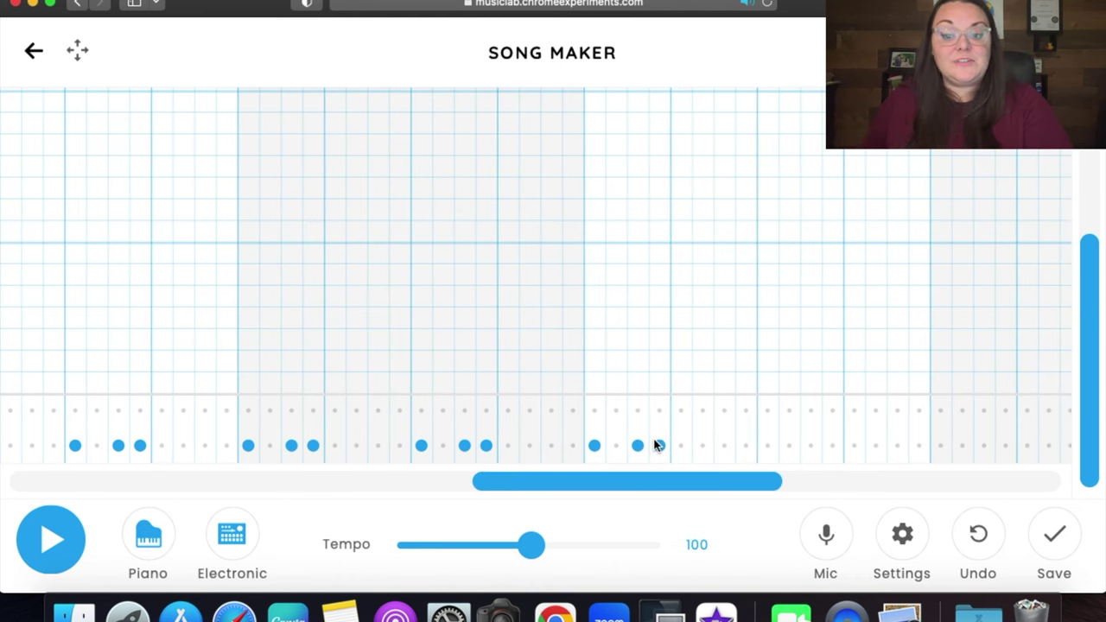
drag(657, 482, 716, 495)
click(509, 445)
click(553, 445)
click(574, 445)
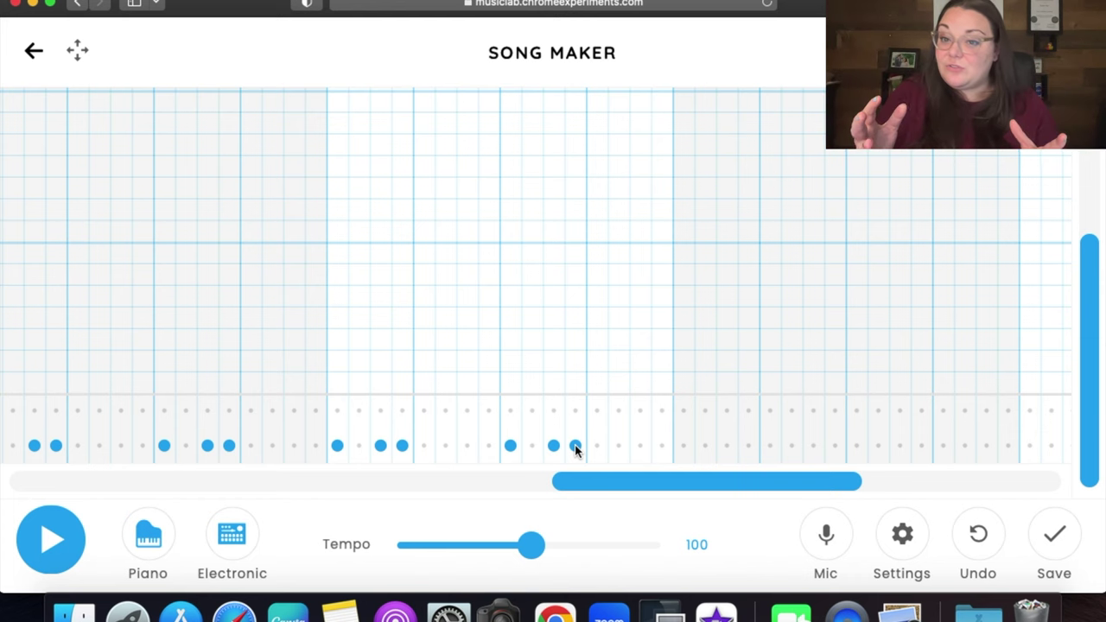
- Add the lower-row percussion hits in bar 8 on subdivisions 1, 3 and 4 of beats 1 and 3
drag(600, 483, 657, 489)
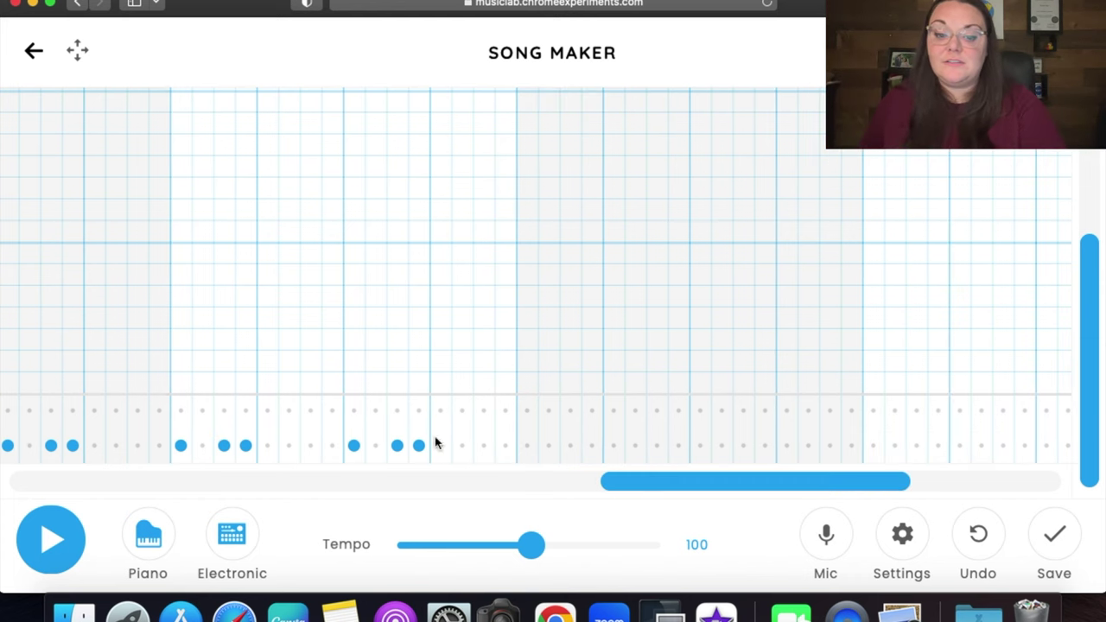
click(527, 446)
click(570, 446)
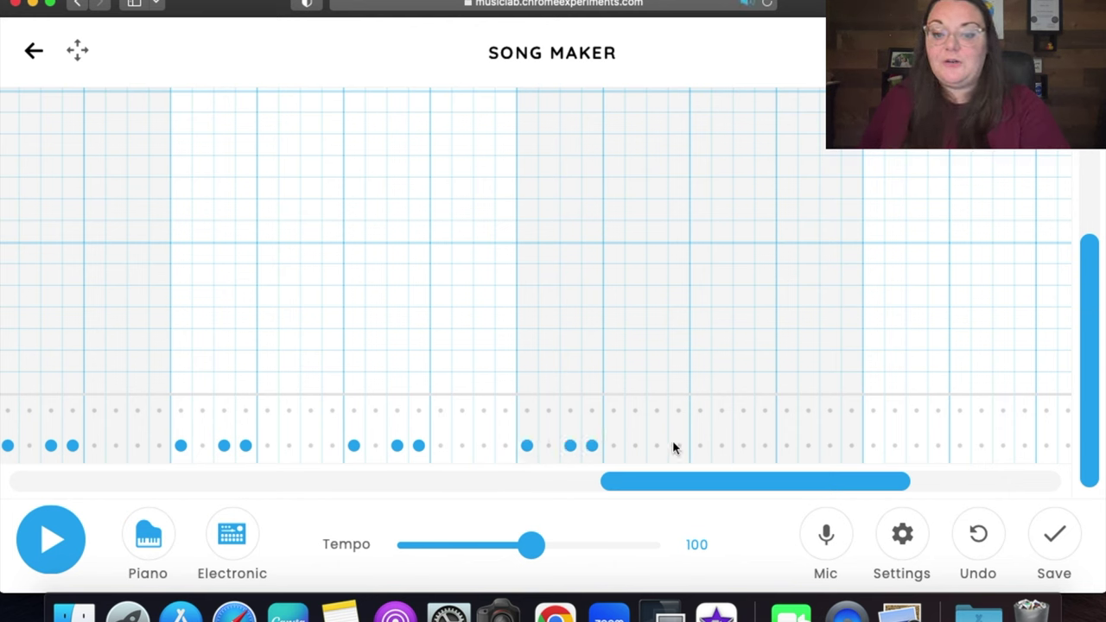
click(700, 446)
click(743, 446)
click(765, 446)
- Add the lower-row percussion hits in bar 9 on subdivisions 1, 3 and 4 of beats 1 and 3
drag(768, 482, 847, 481)
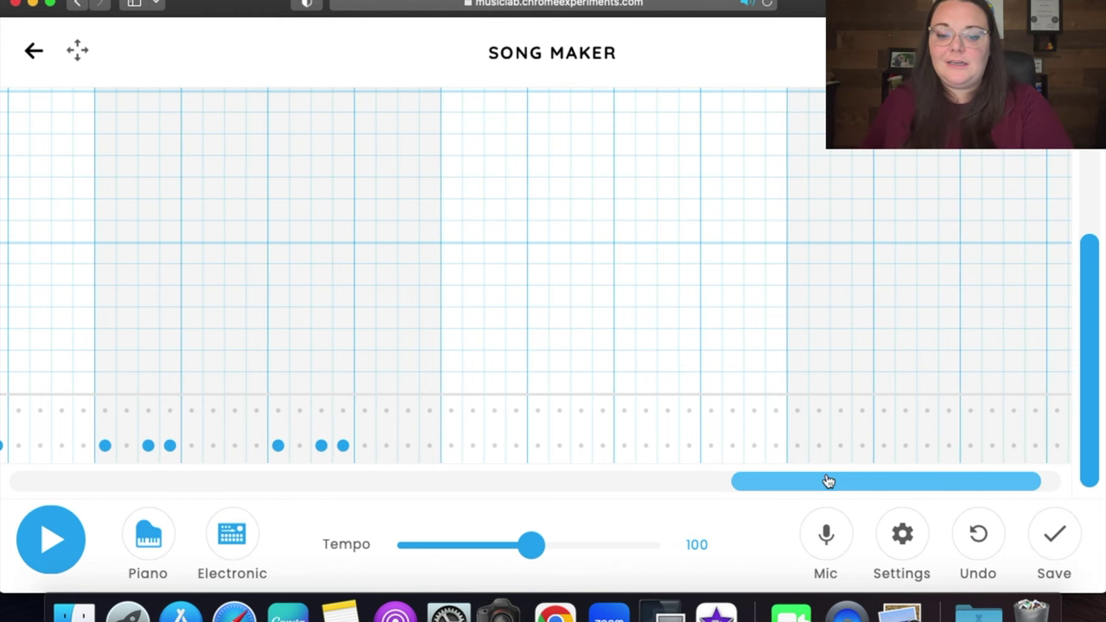
click(451, 445)
click(494, 445)
click(516, 446)
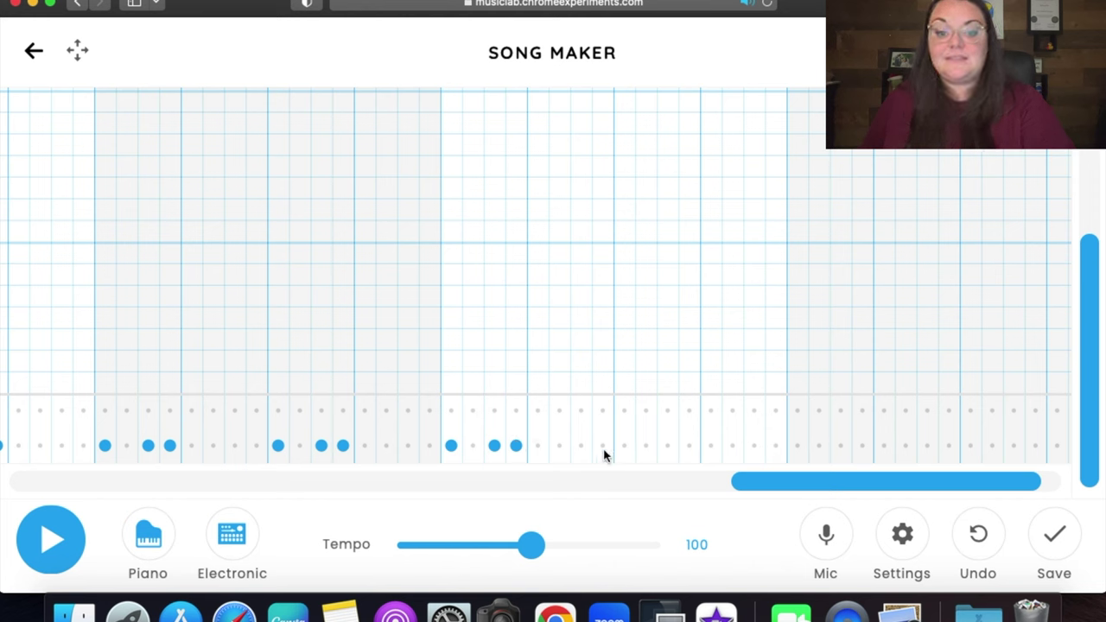
click(624, 445)
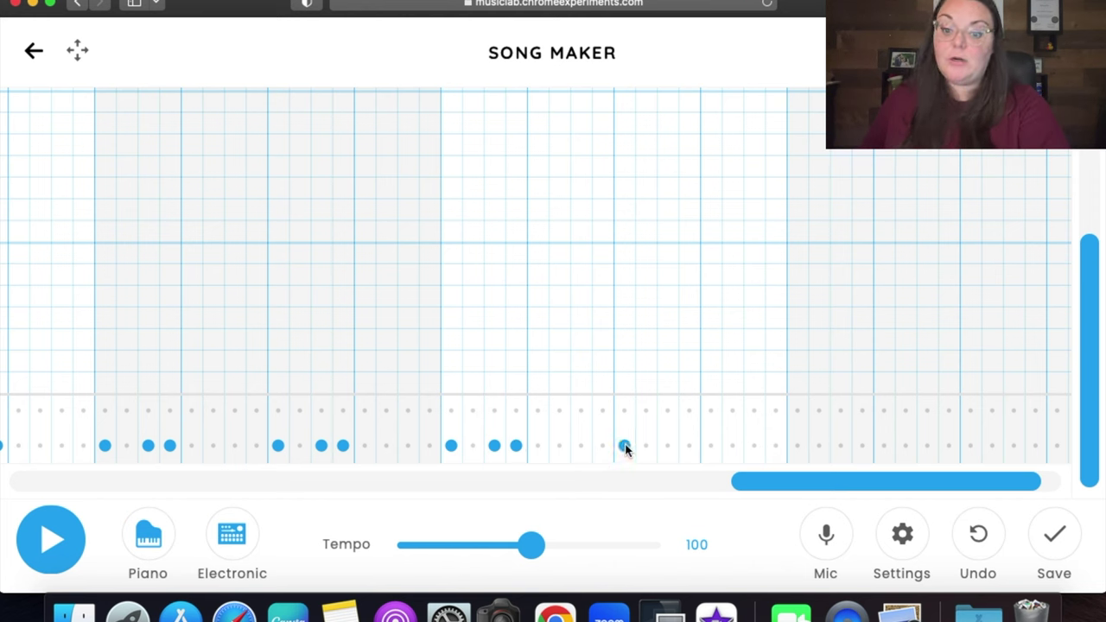
click(667, 446)
click(689, 445)
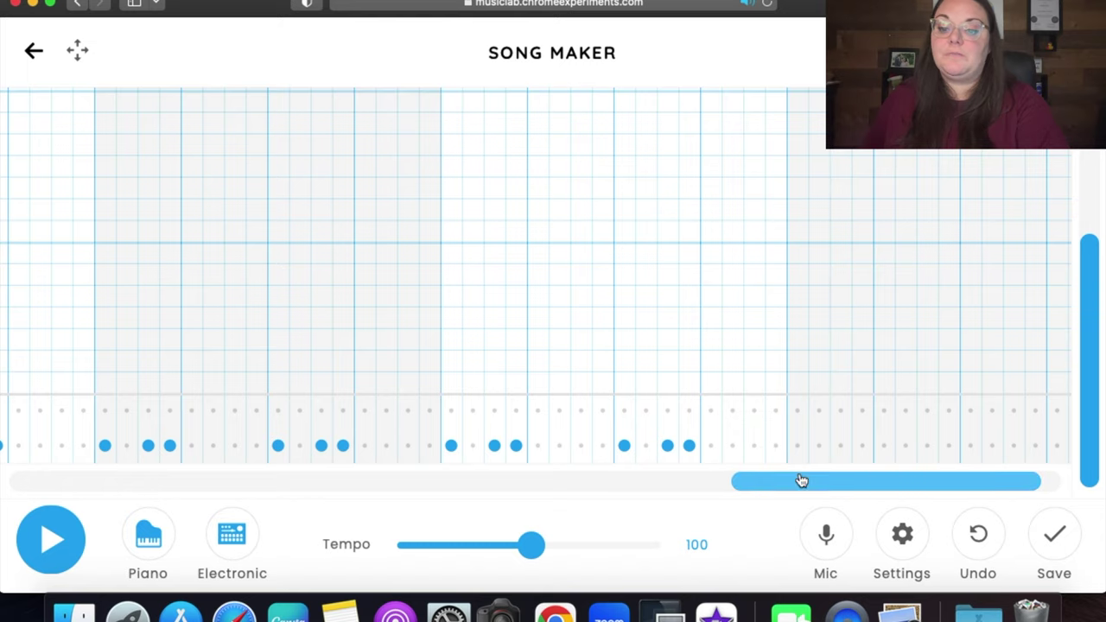
- Add the lower-row percussion hits in bar 10 on subdivisions 1, 3 and 4 of beats 1 and 3
scroll(803, 481, right, 2)
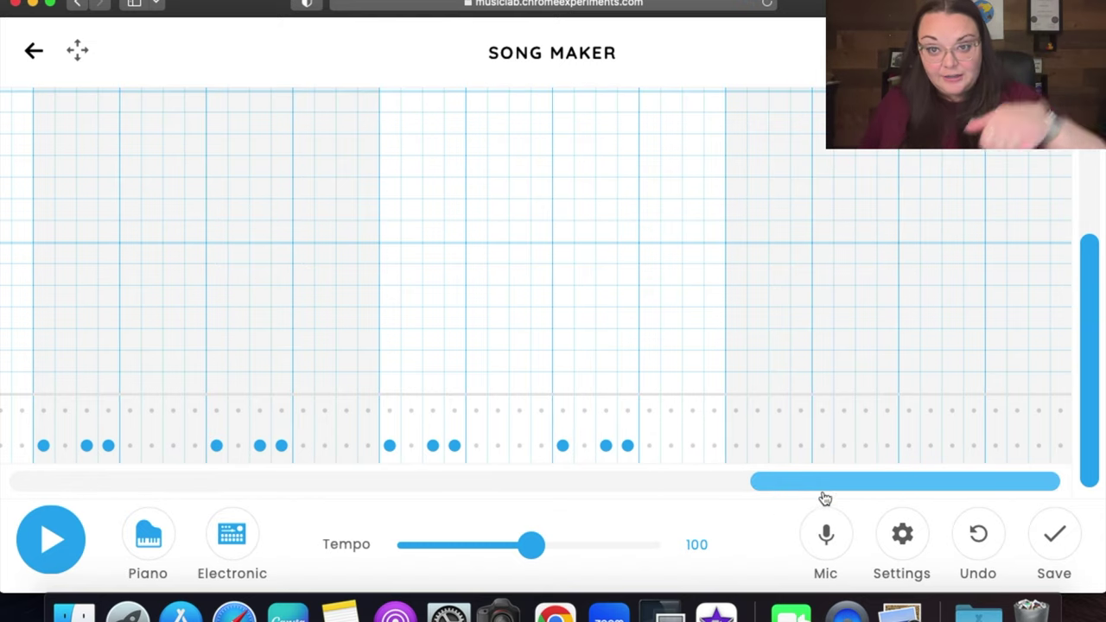
click(800, 446)
click(909, 446)
click(952, 446)
click(974, 446)
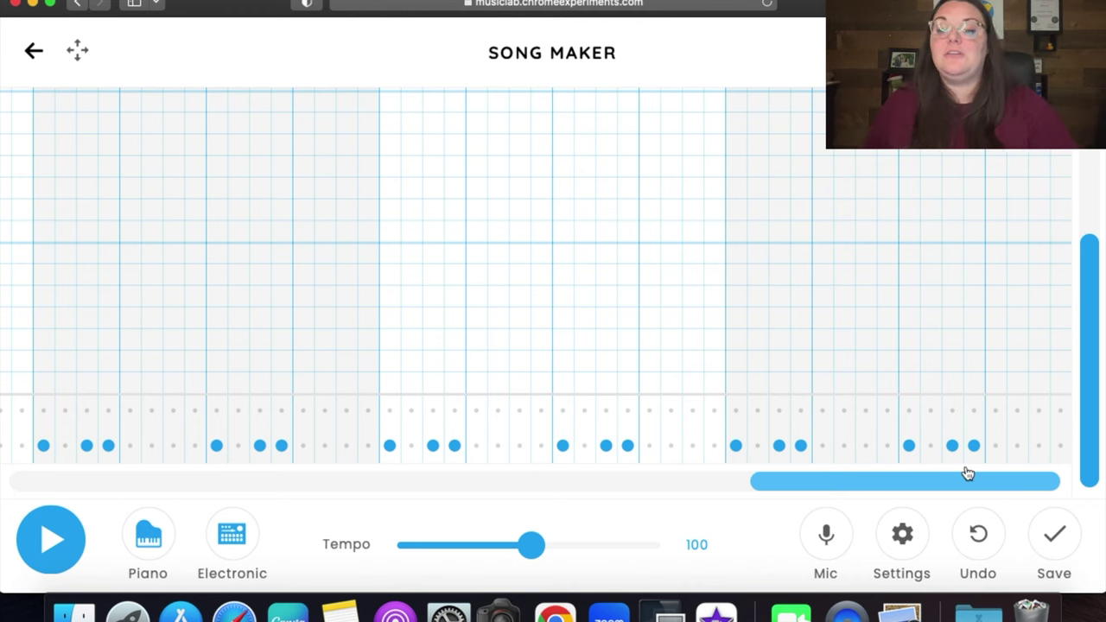
- Review the song settings for length, beats, scale, starting note and range
drag(968, 473, 226, 518)
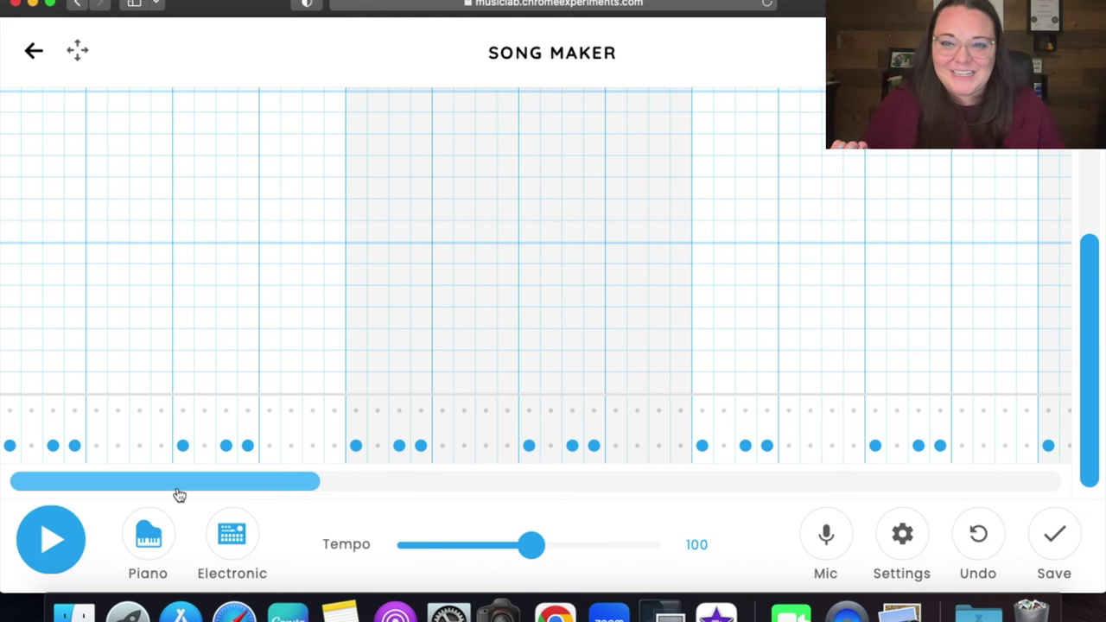
click(903, 540)
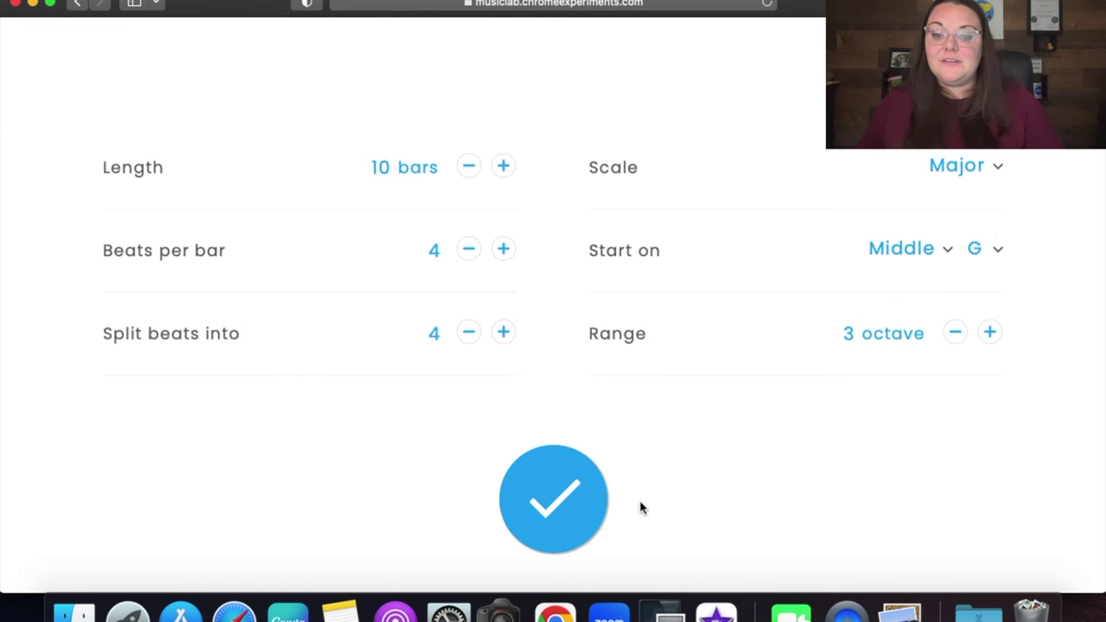
click(595, 503)
drag(1097, 380, 1074, 444)
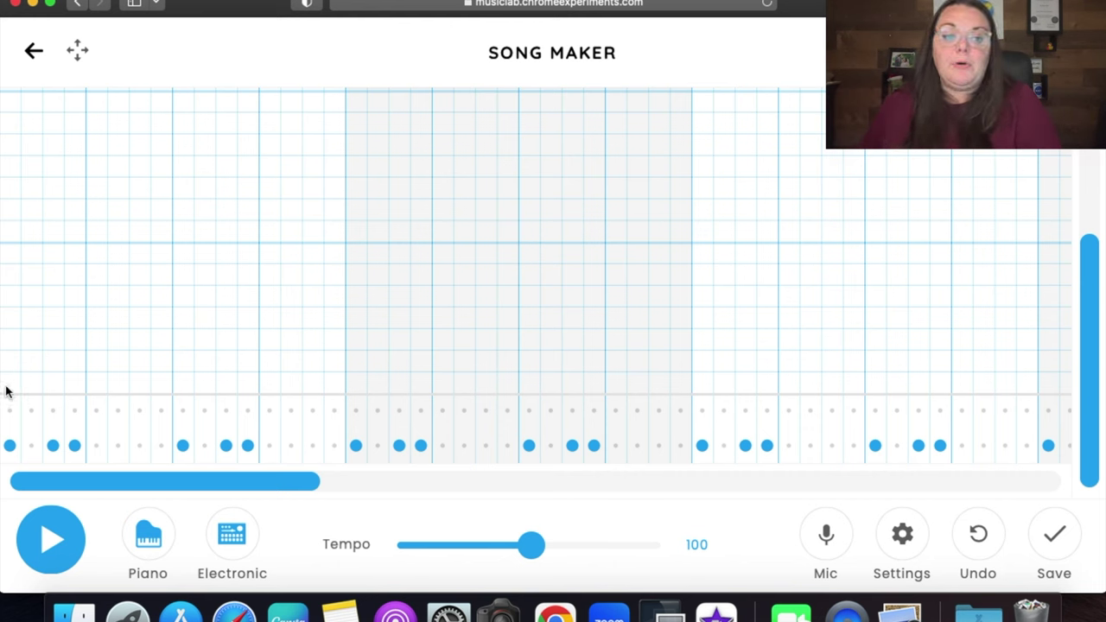
- Add lowest-octave C on beat 1 of bars 1 and 3; in bars 2 and 4, D on beat 1 and E on beat 2 subdivision 3, beats 3, 4
drag(17, 302, 17, 328)
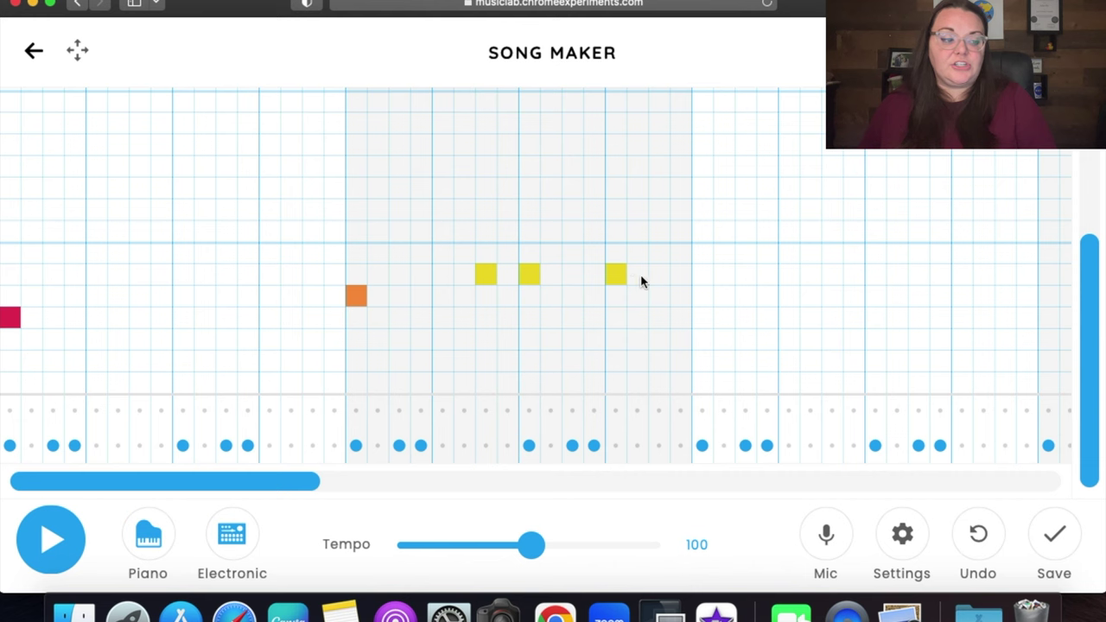
click(704, 319)
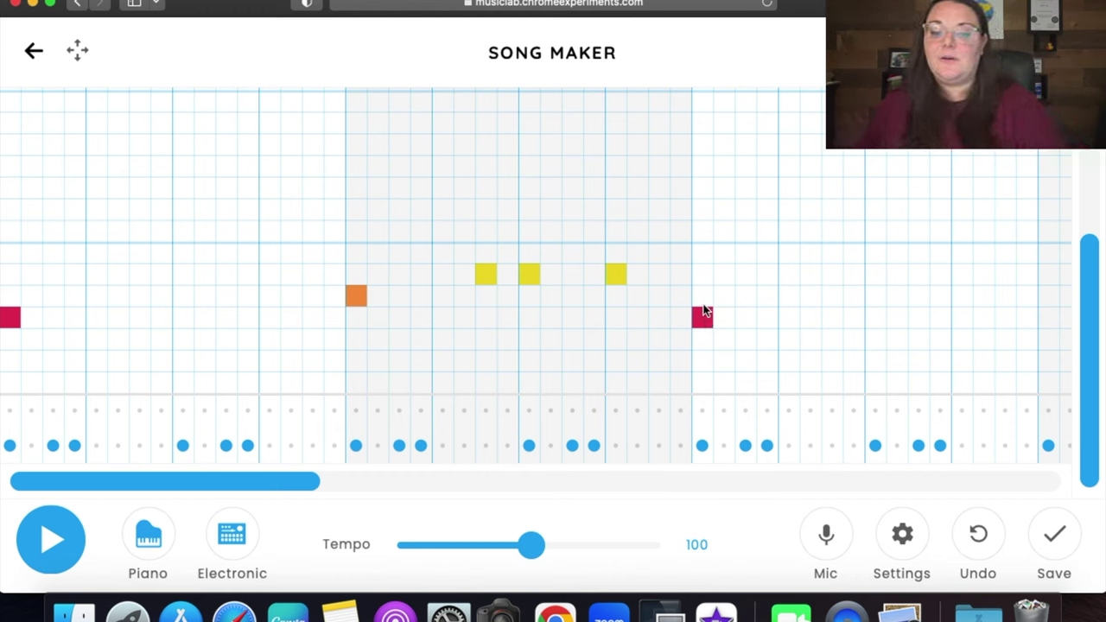
drag(308, 479, 453, 481)
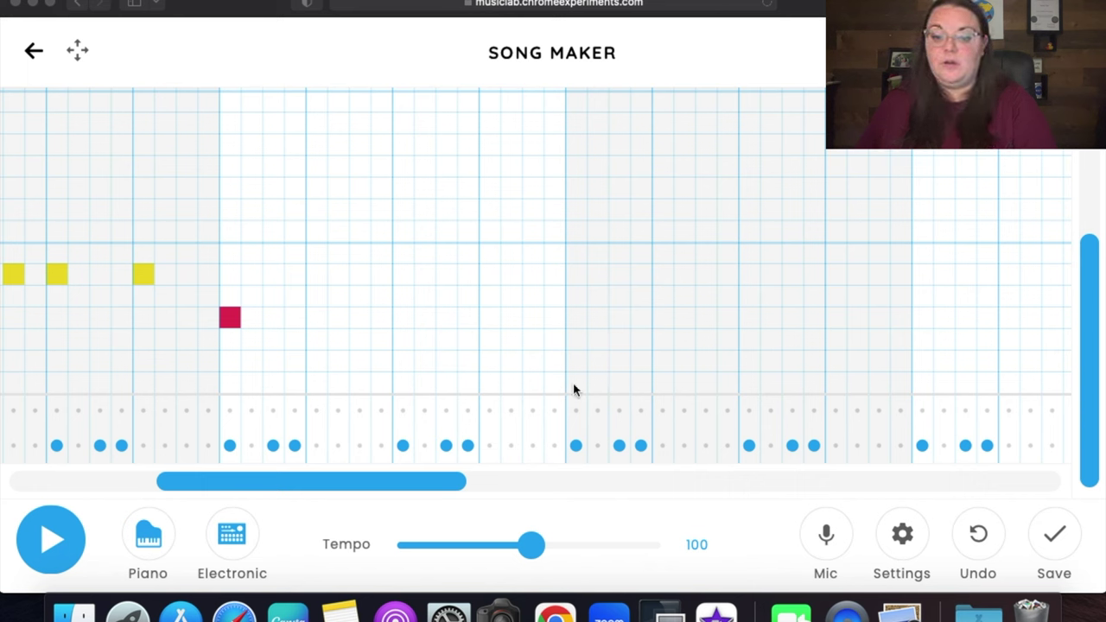
click(577, 298)
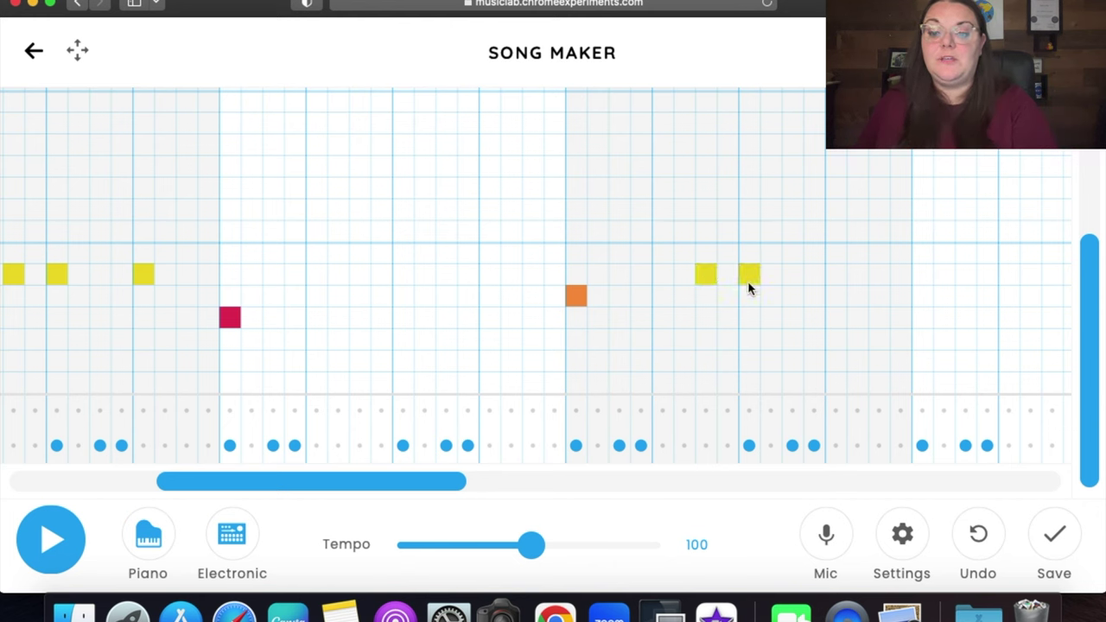
click(835, 274)
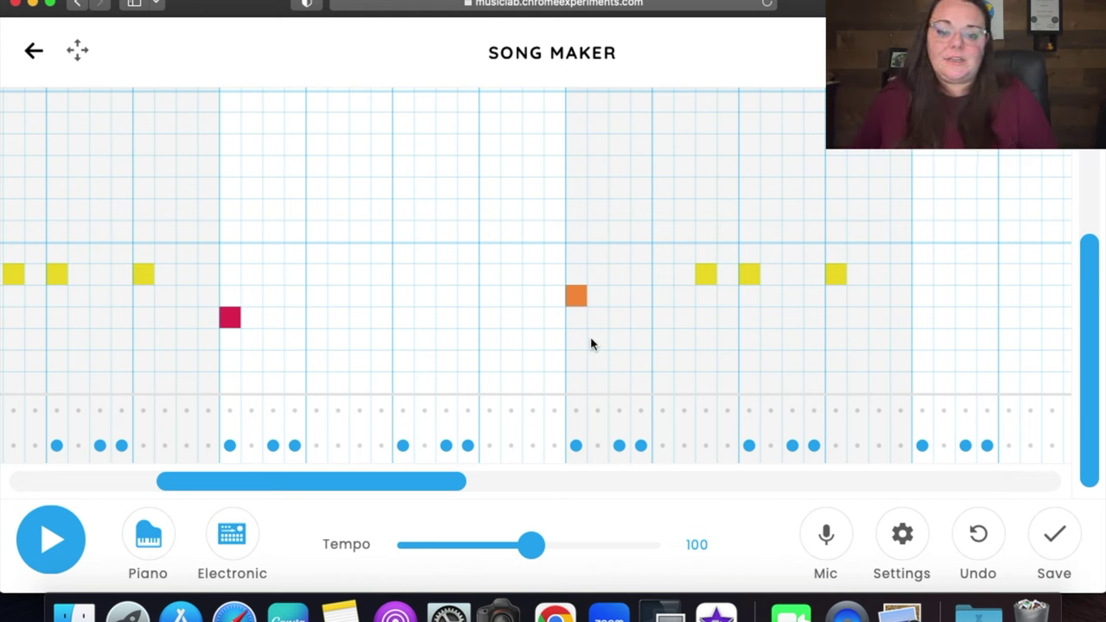
- Add lowest-octave C on beat 1 of bar 5, D on beat 1 of bar 6, and E on subdivision 3 of beat 2 in both bars
drag(469, 484, 557, 498)
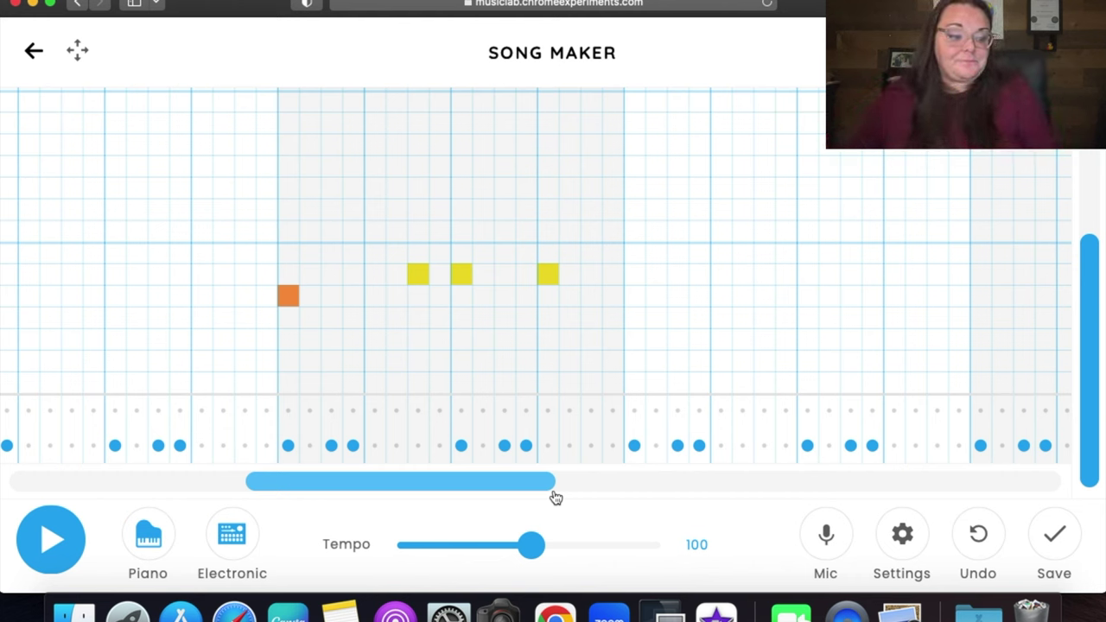
drag(545, 487, 592, 489)
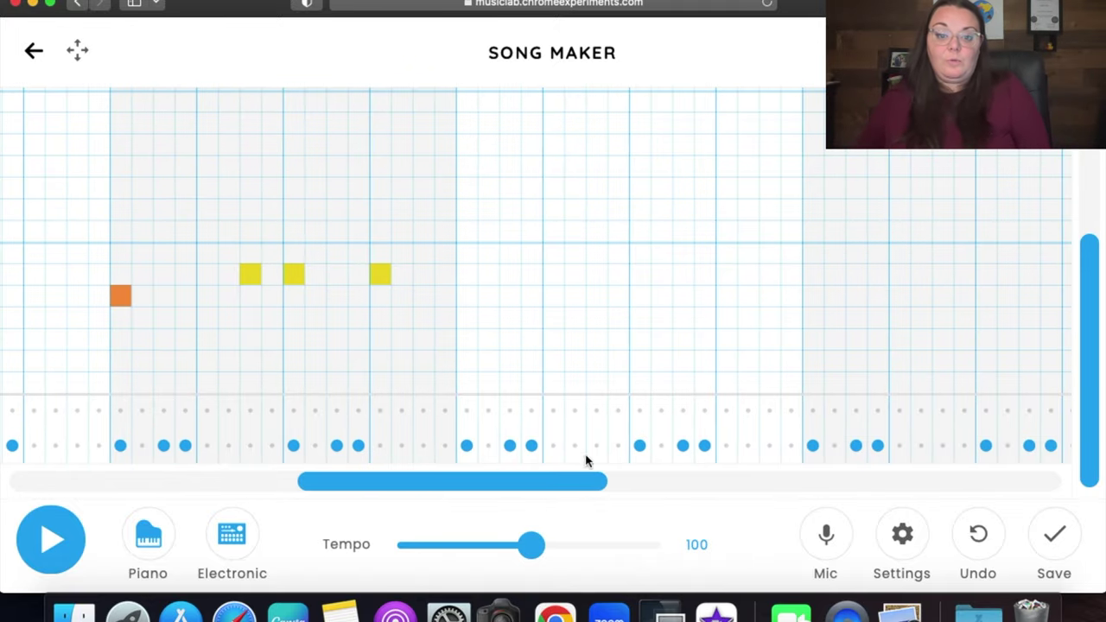
click(470, 317)
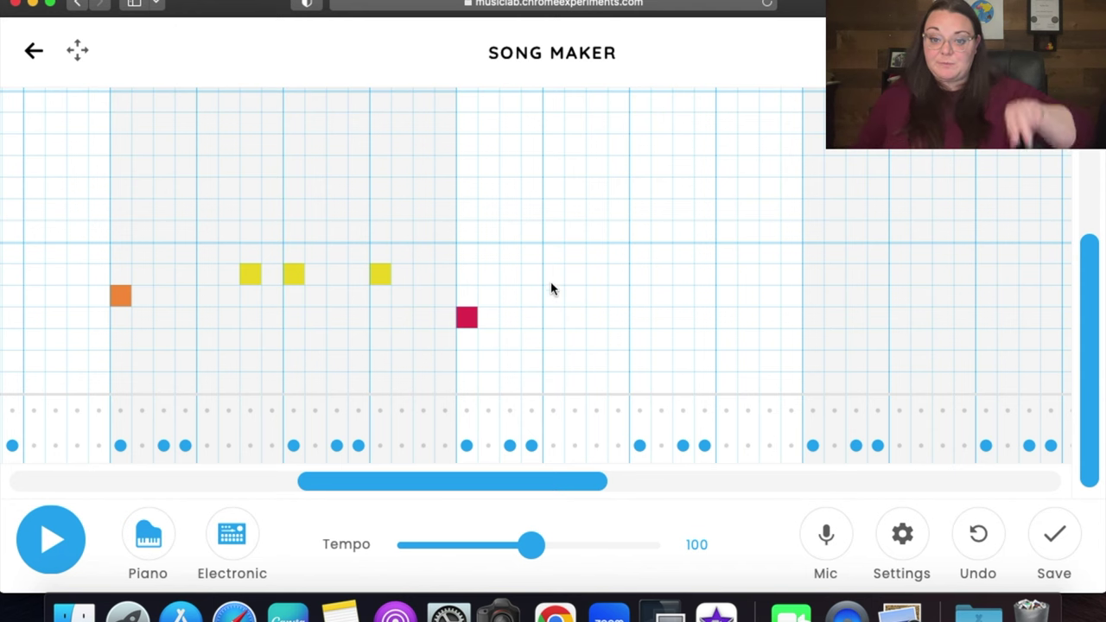
click(597, 275)
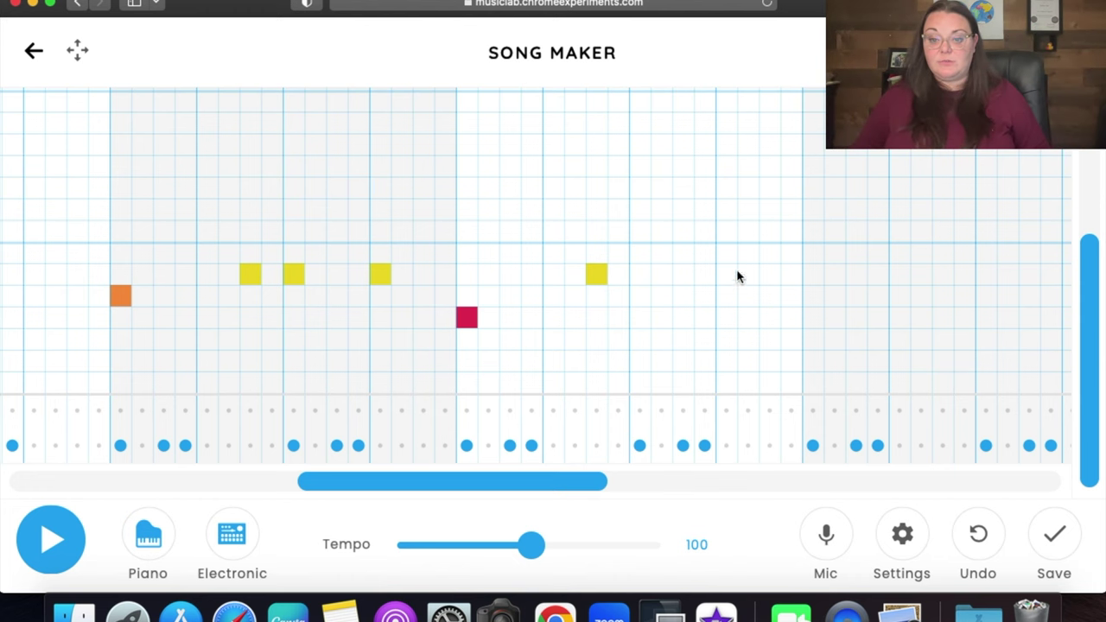
drag(578, 484, 680, 484)
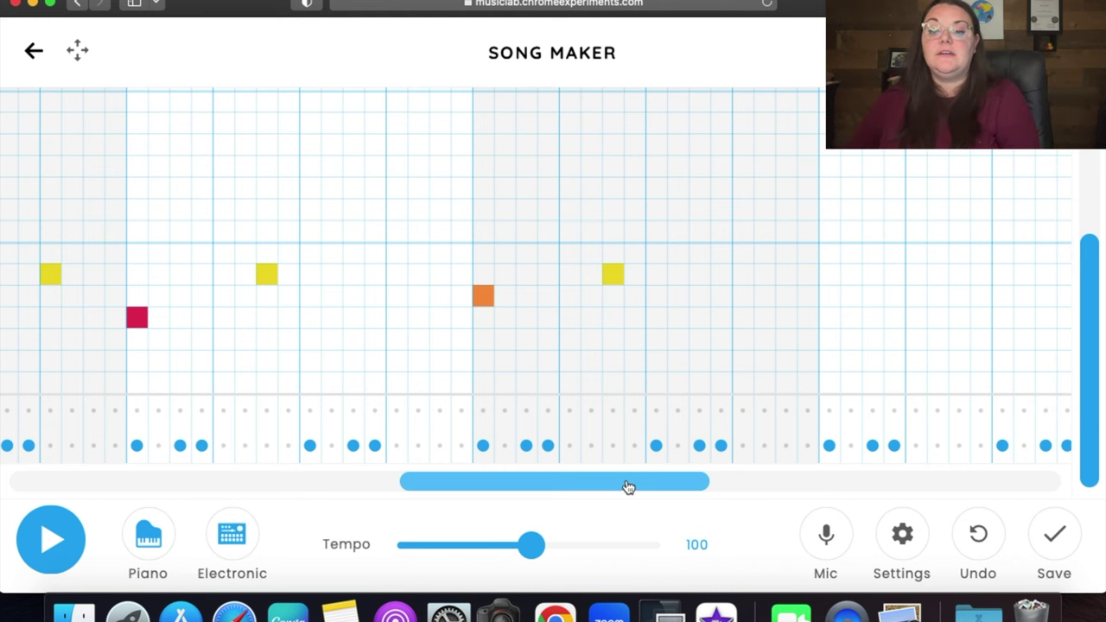
- Add lowest-octave C on beat 1 of bar 7; in bar 8 add D and F# on beat 1 and E on subdivision 3 of beat 2
drag(628, 487, 742, 485)
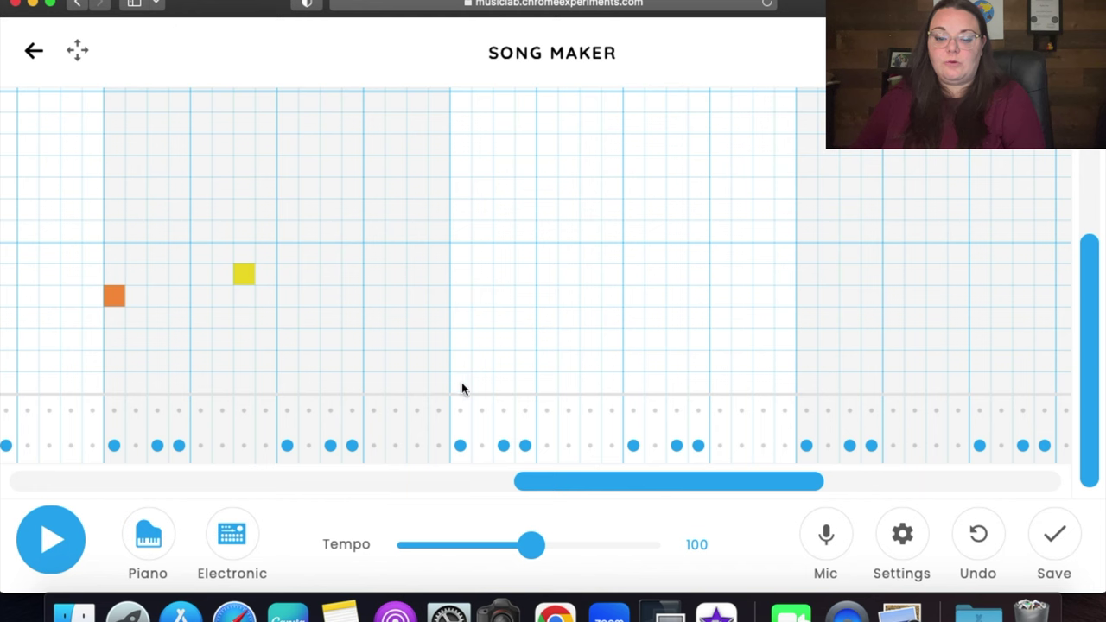
click(467, 320)
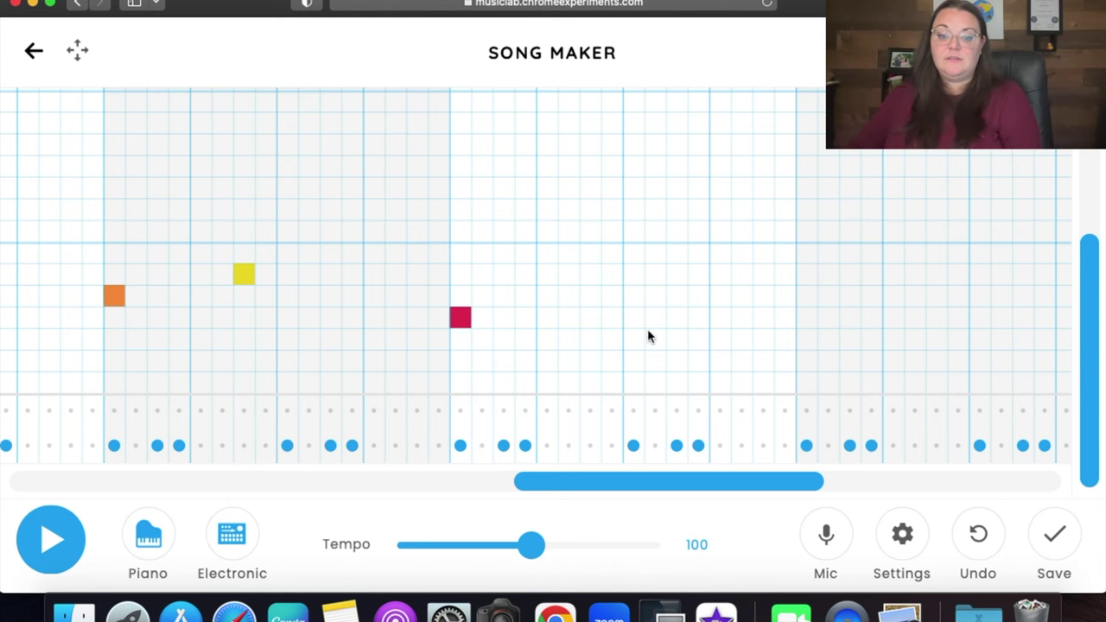
drag(701, 484, 807, 484)
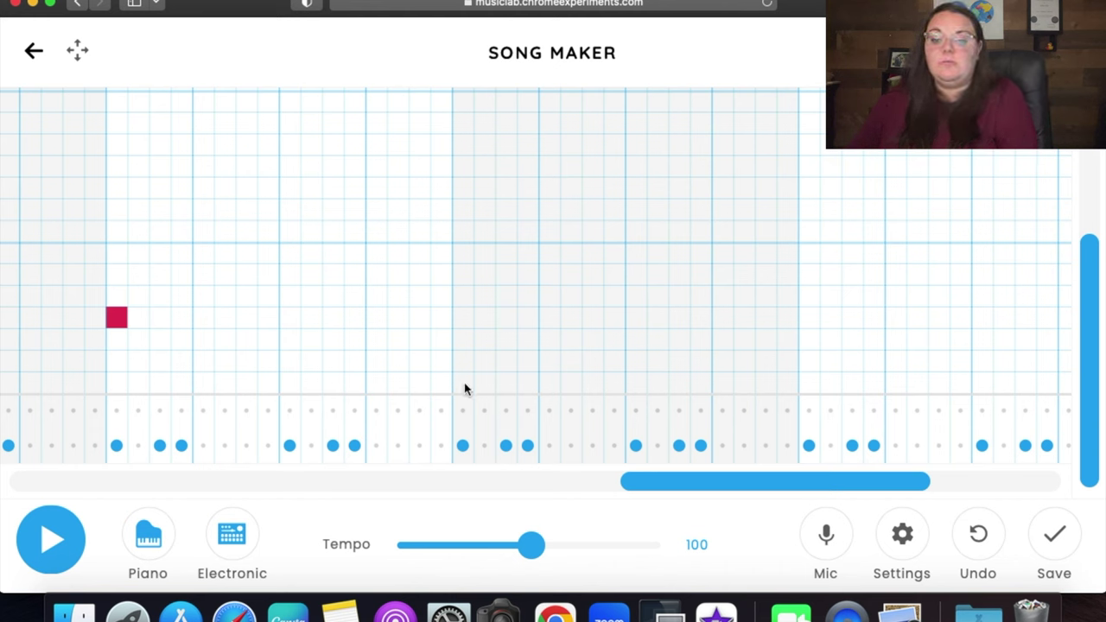
click(464, 301)
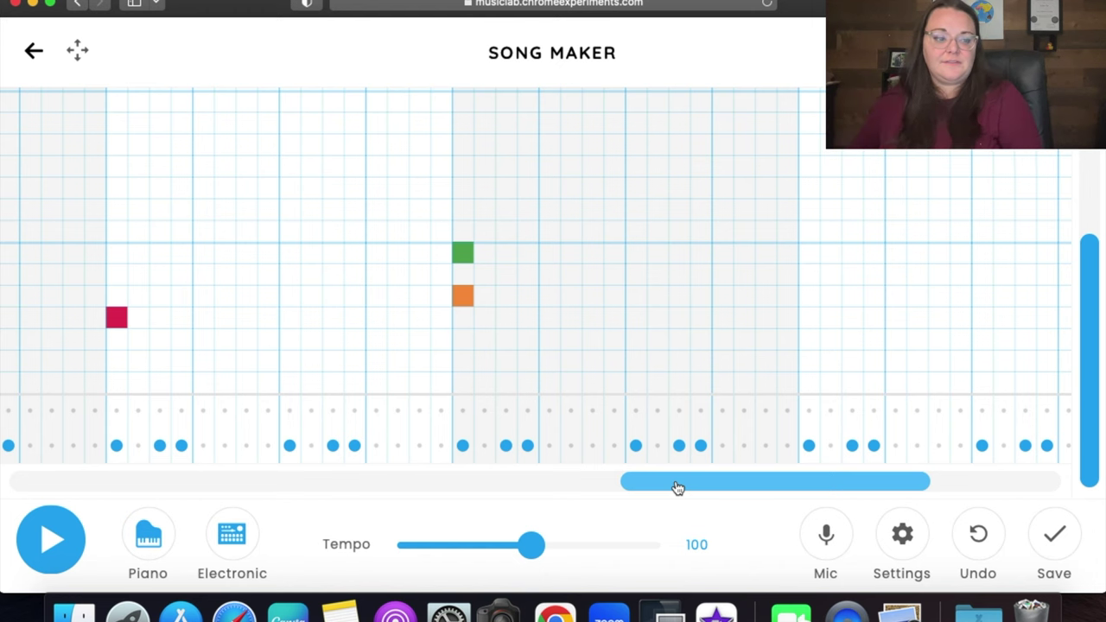
drag(677, 489, 741, 484)
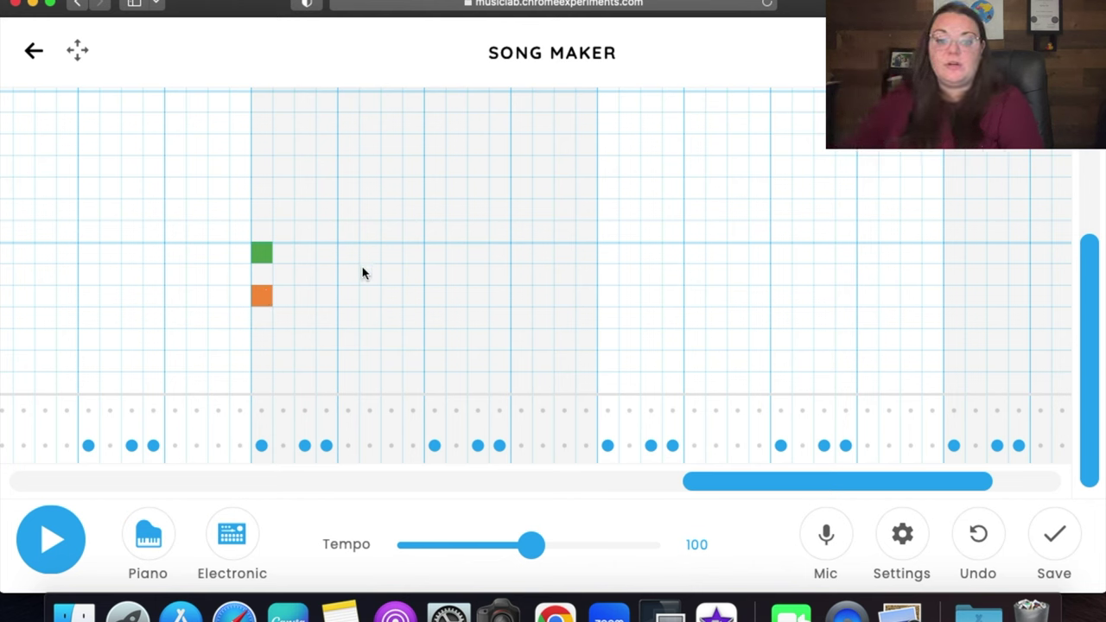
click(392, 275)
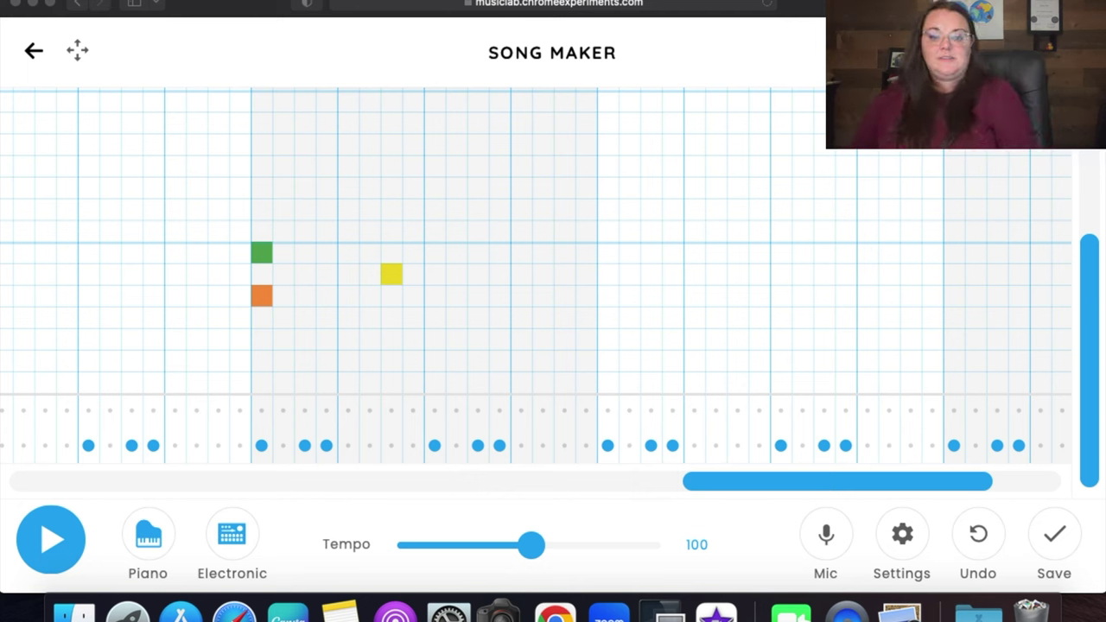
- In bar 9, add lowest-octave E on beat 1 and subdivision 3 of beat 2, and D on subdivision 3 of beat 3
drag(703, 485, 765, 486)
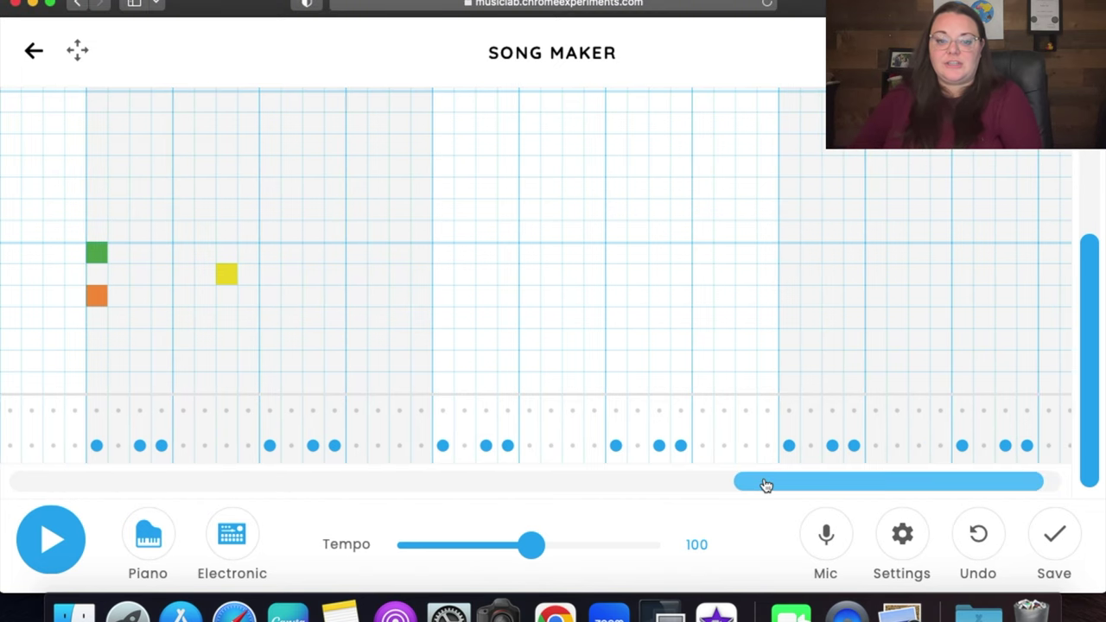
click(439, 274)
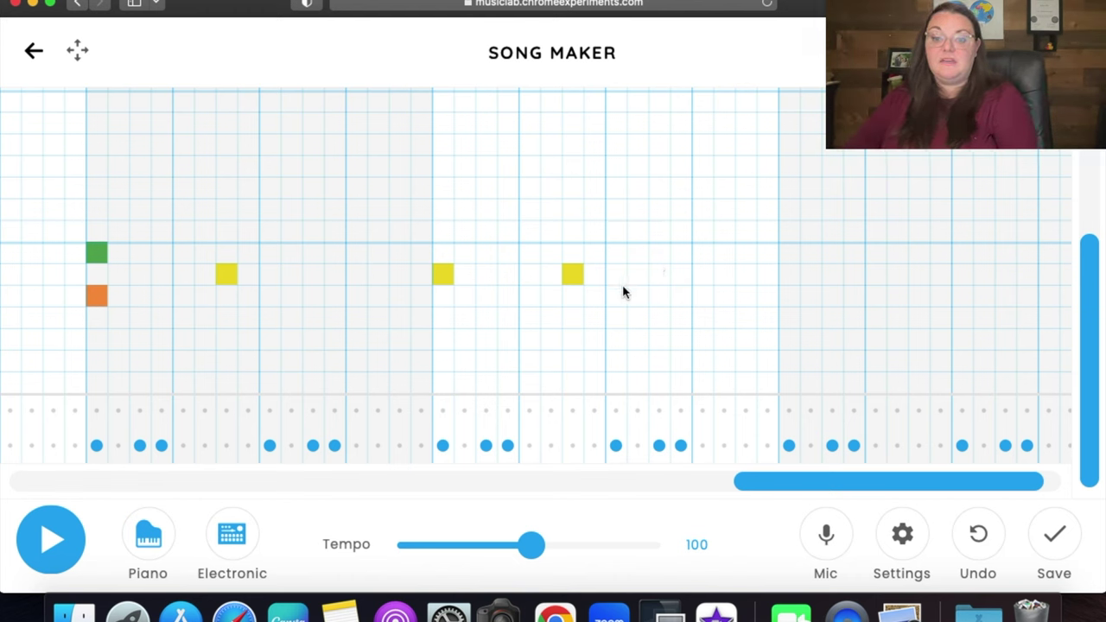
click(663, 299)
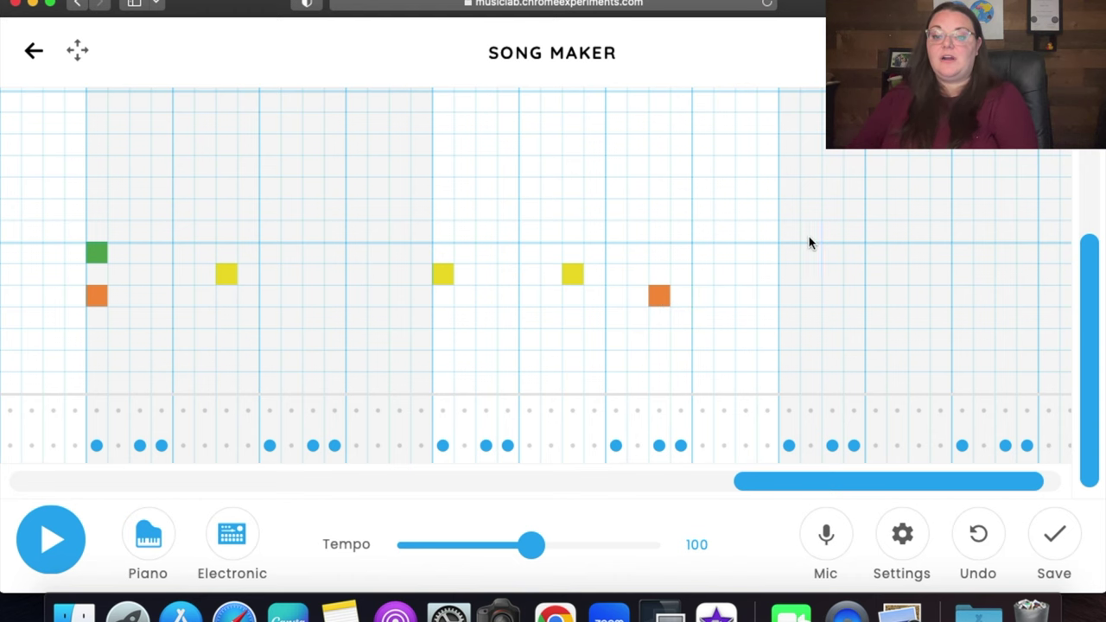
- In bar 10, add lowest-octave B and F# together on beat 1, and C on subdivision 3 of beat 2
drag(841, 475, 918, 498)
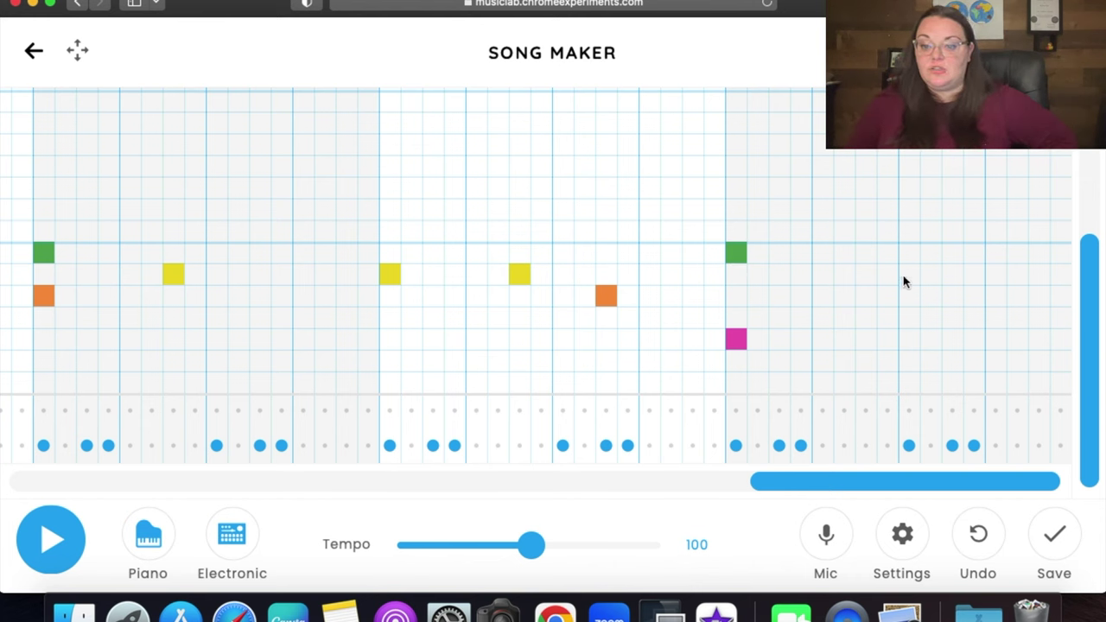
click(865, 319)
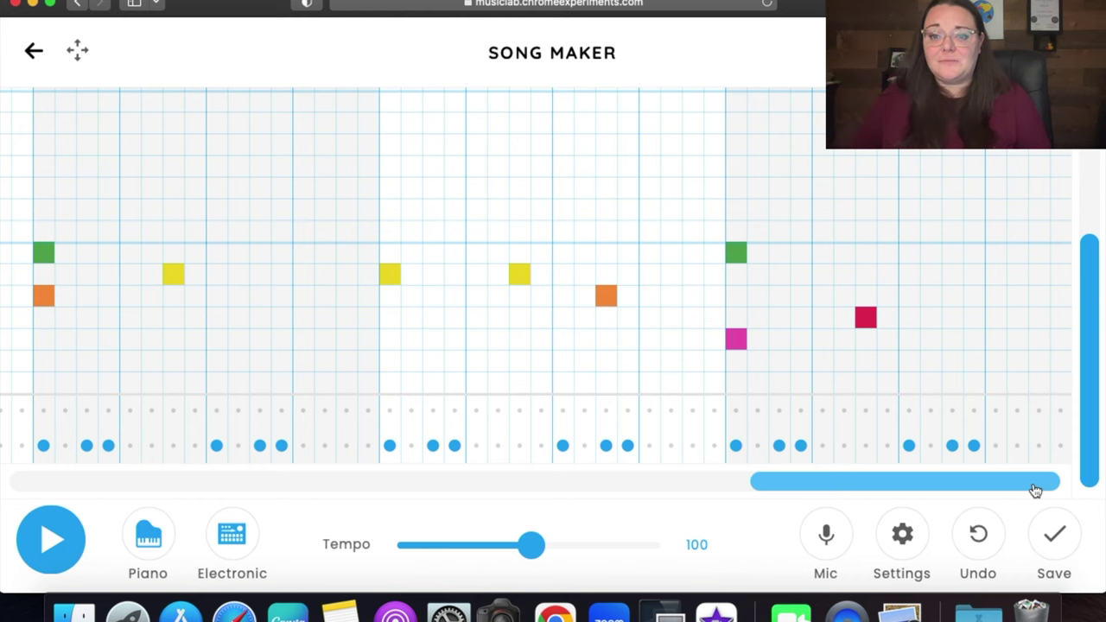
- In bar 1, add middle-octave E on beats 1 and 3, and G on subdivision 3 of beat 2 and on beats 3 and 4
drag(1035, 491, 128, 458)
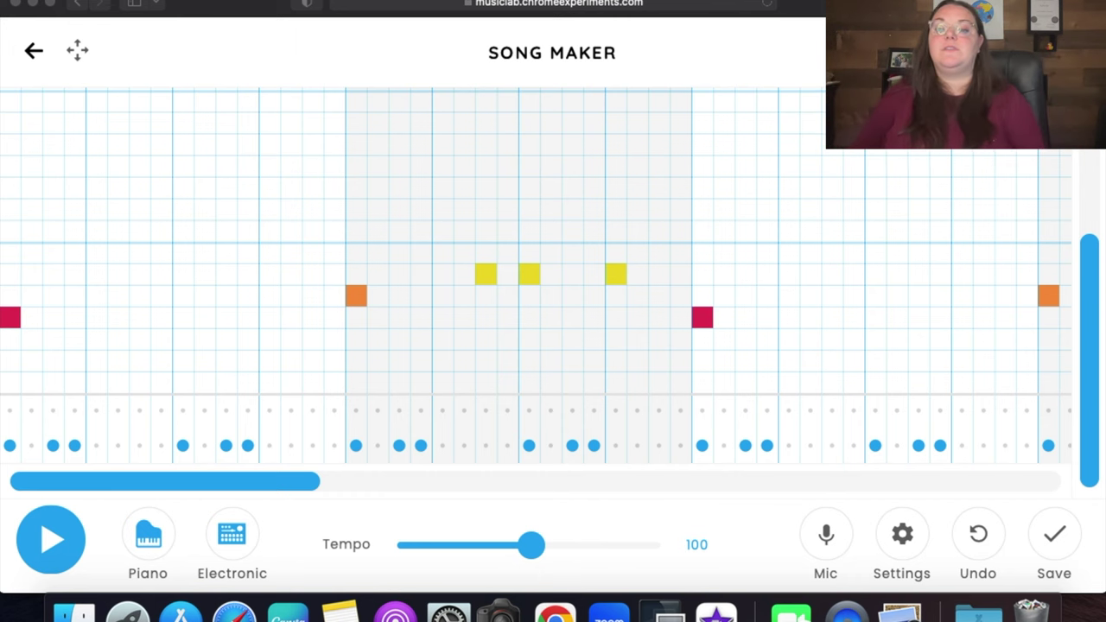
click(1087, 335)
drag(1091, 340, 1103, 234)
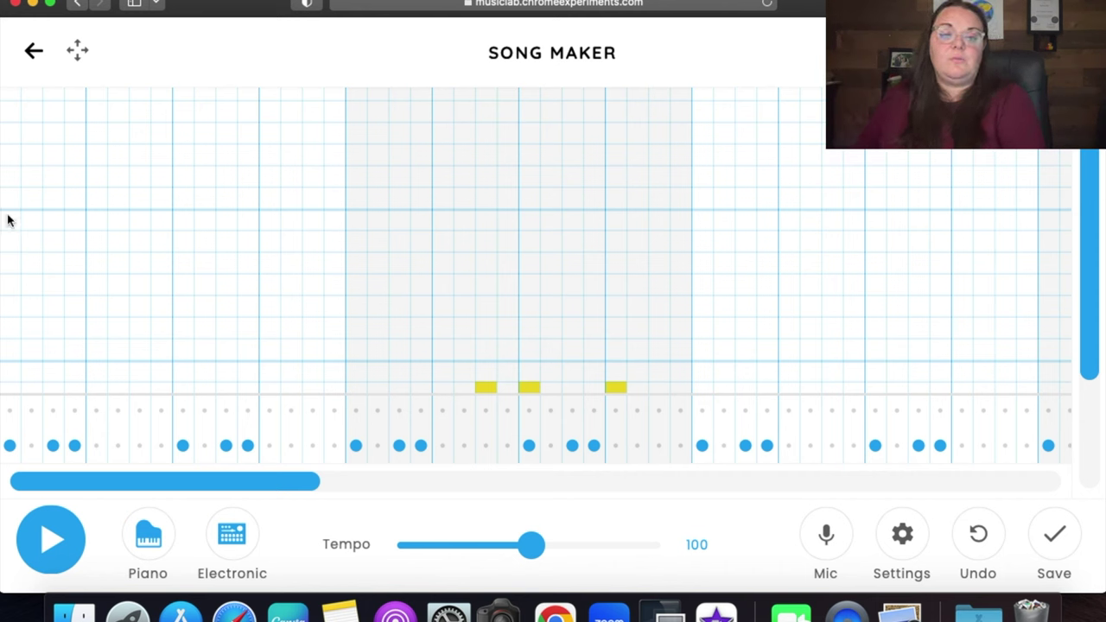
click(15, 240)
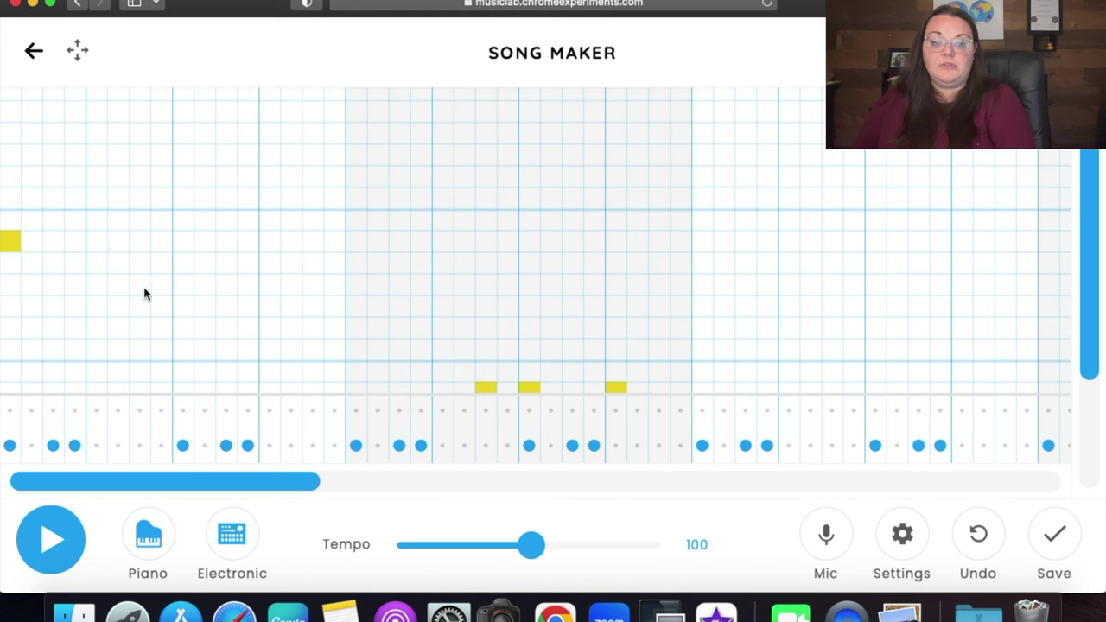
click(140, 359)
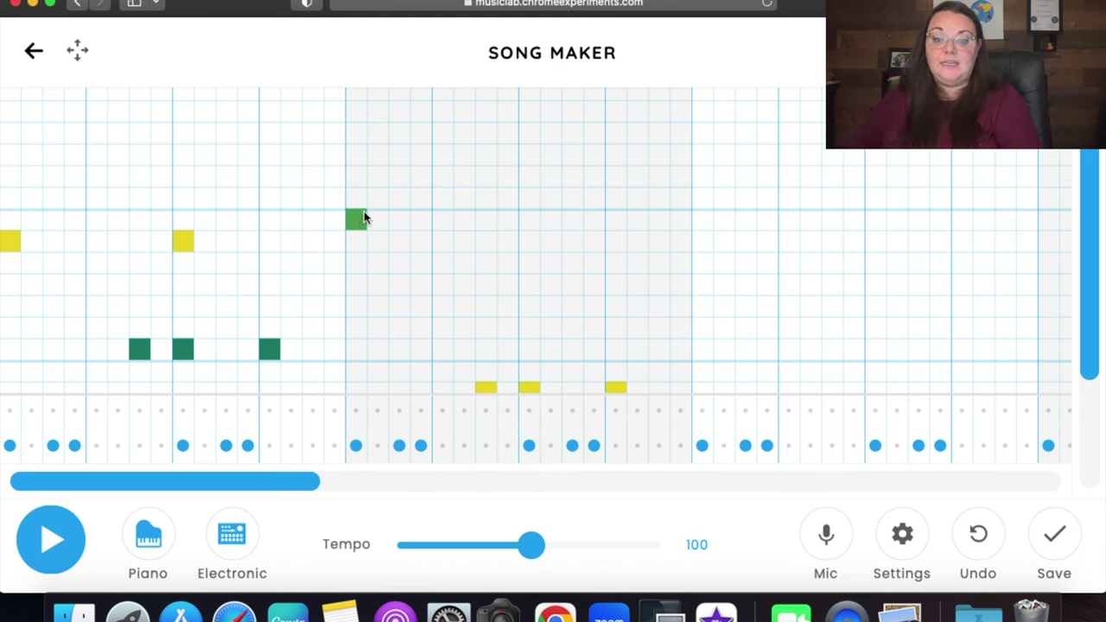
- In bar 2's middle octave, add F# on subdivisions 1, 3, 4 and 6, E on 7 and 9, and D on 15
click(398, 220)
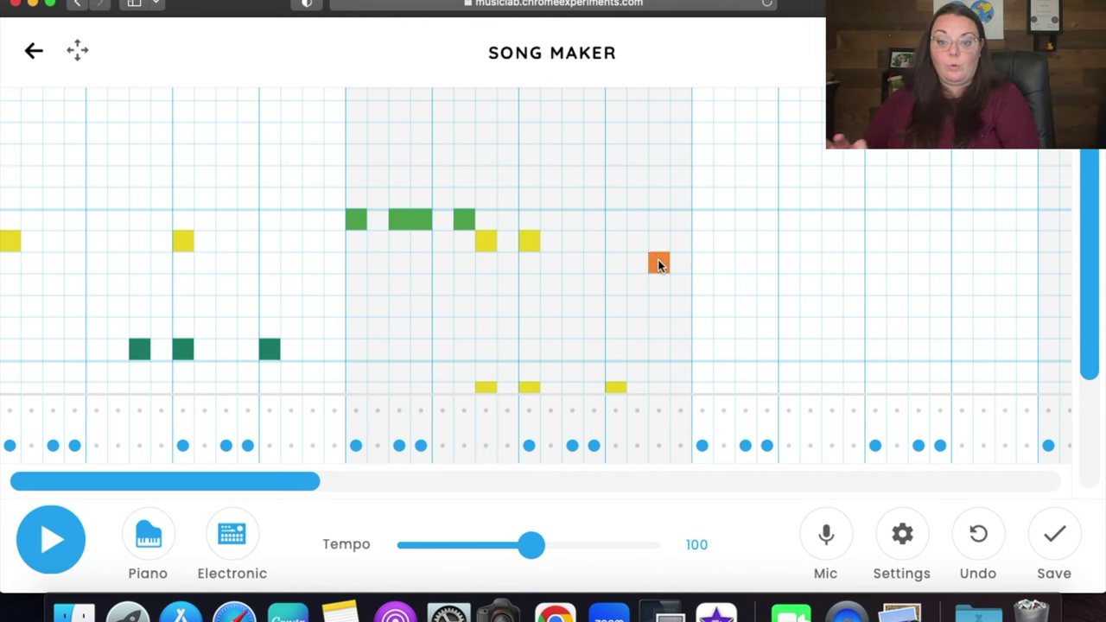
- In bar 3, add middle-octave E on subdivisions 1 and 9, and G on subdivisions 7, 9 and 13
drag(233, 492, 339, 508)
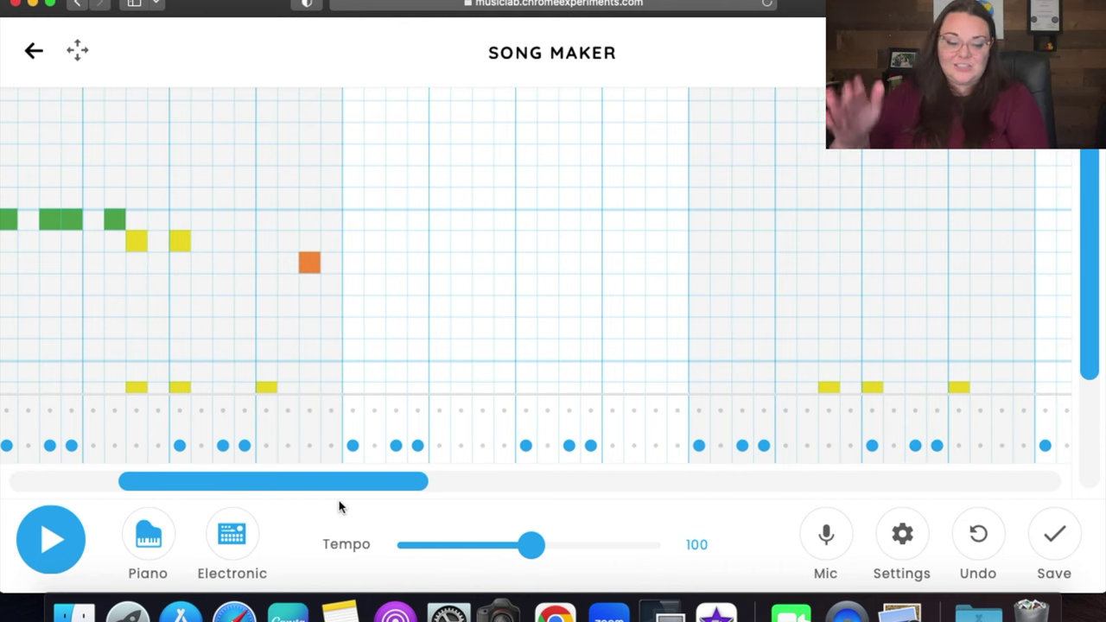
click(351, 248)
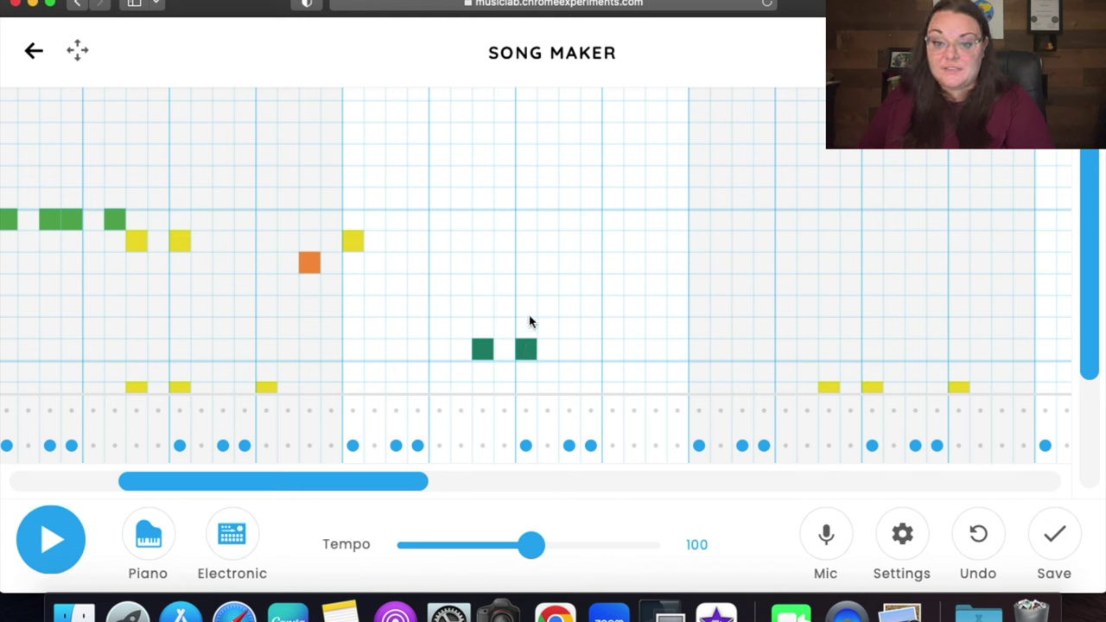
click(525, 244)
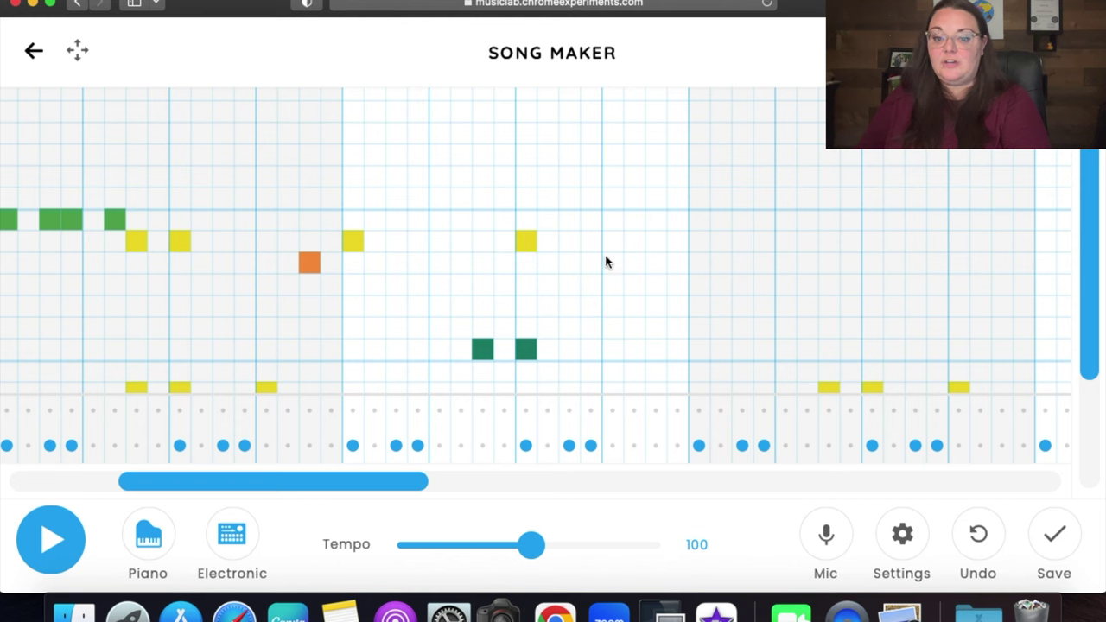
click(614, 351)
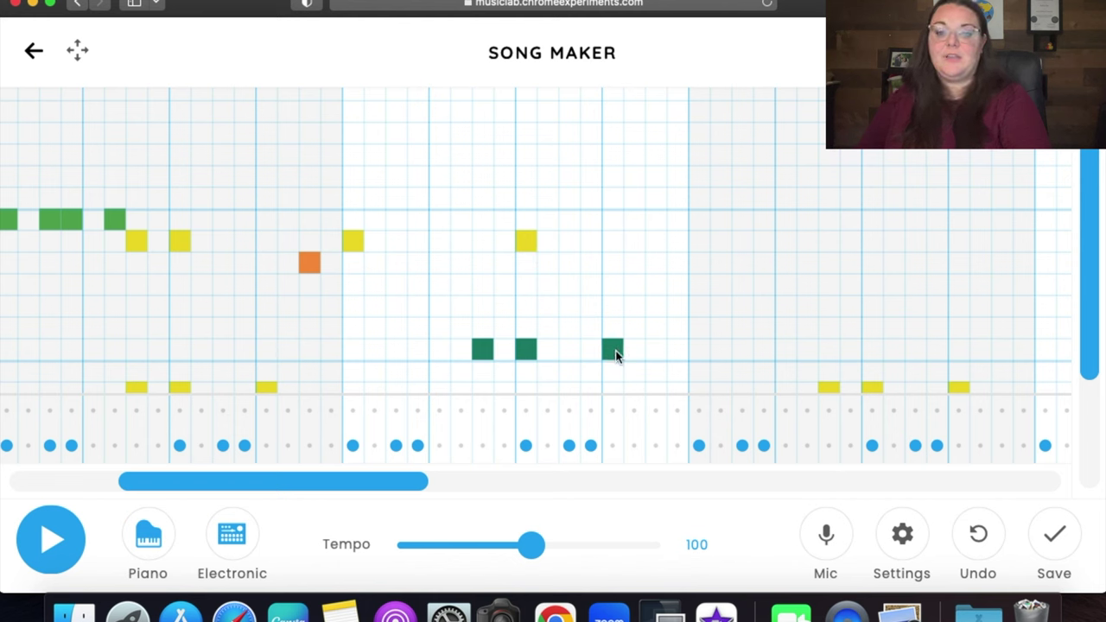
- In bar 4's middle octave, add F# on subdivisions 1, 3, 4 and 6, and E on 7 and 9
drag(410, 486, 489, 486)
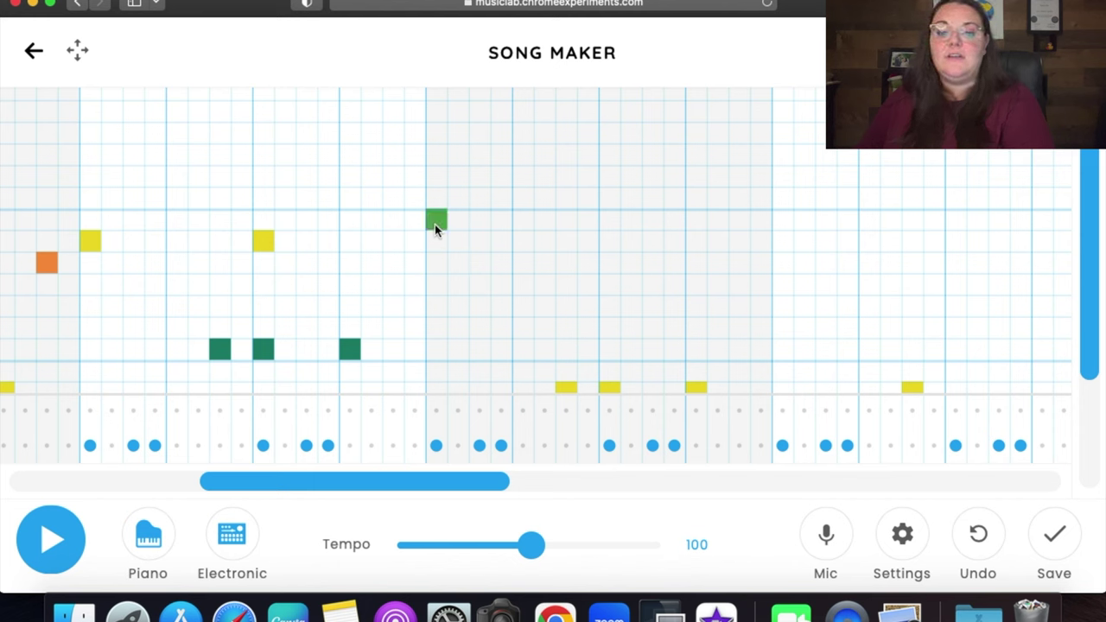
click(502, 221)
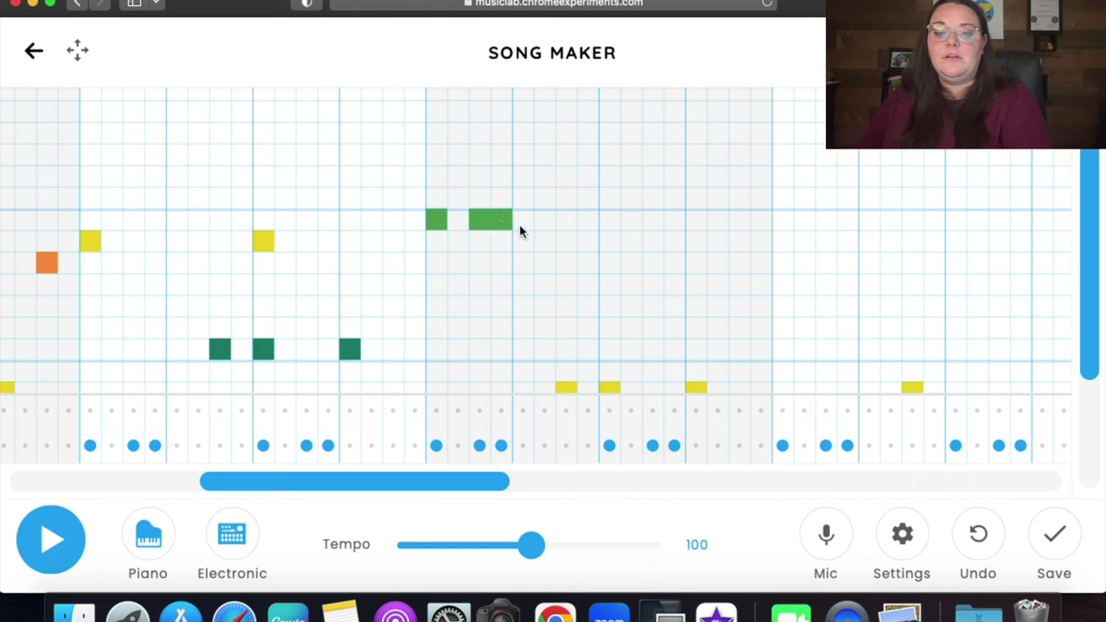
click(546, 222)
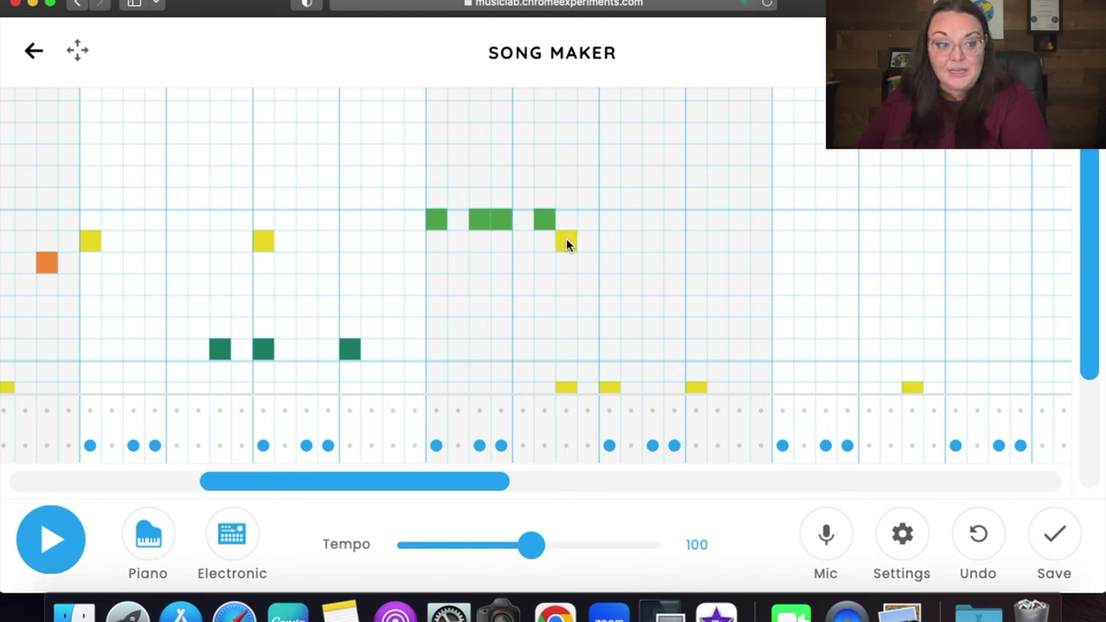
click(600, 238)
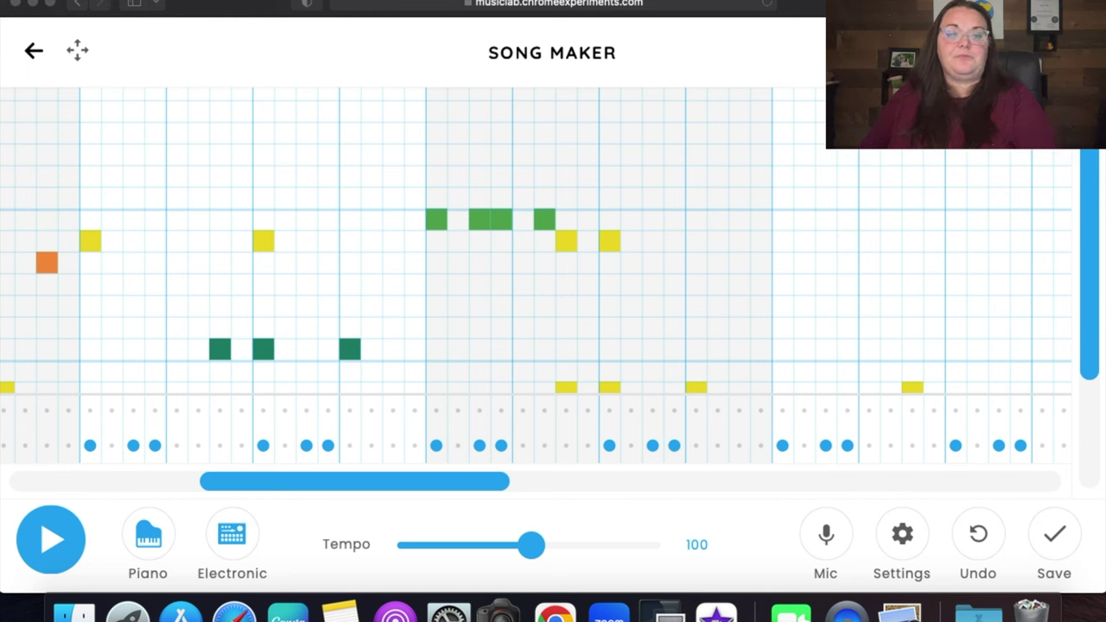
- In bar 5, add a single middle-octave F# on the last subdivision of beat 4
drag(481, 484, 590, 492)
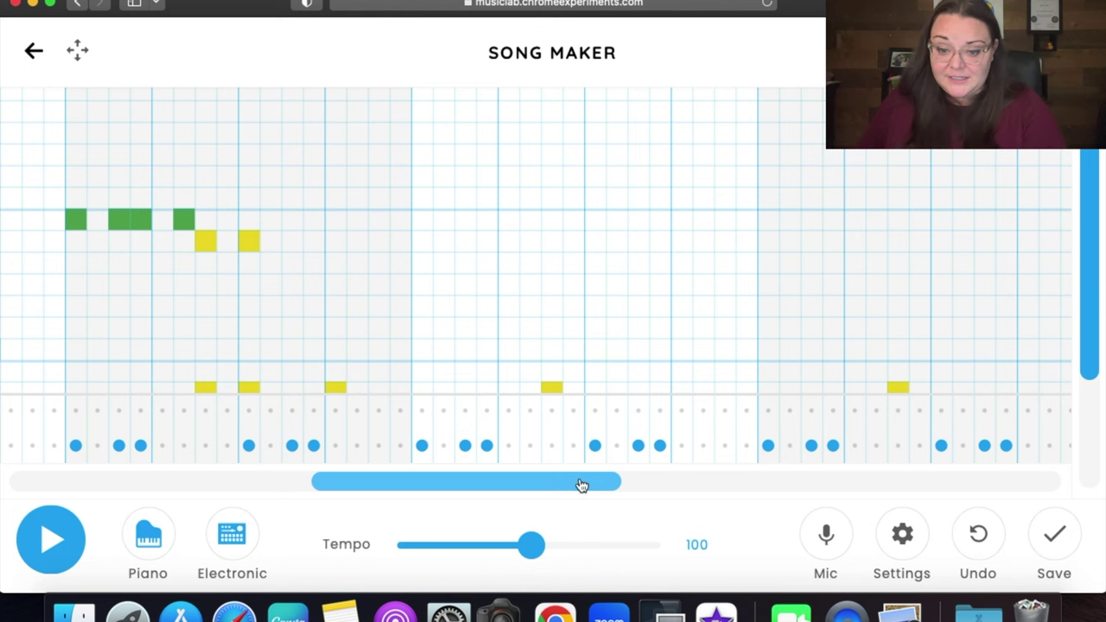
drag(584, 484, 611, 488)
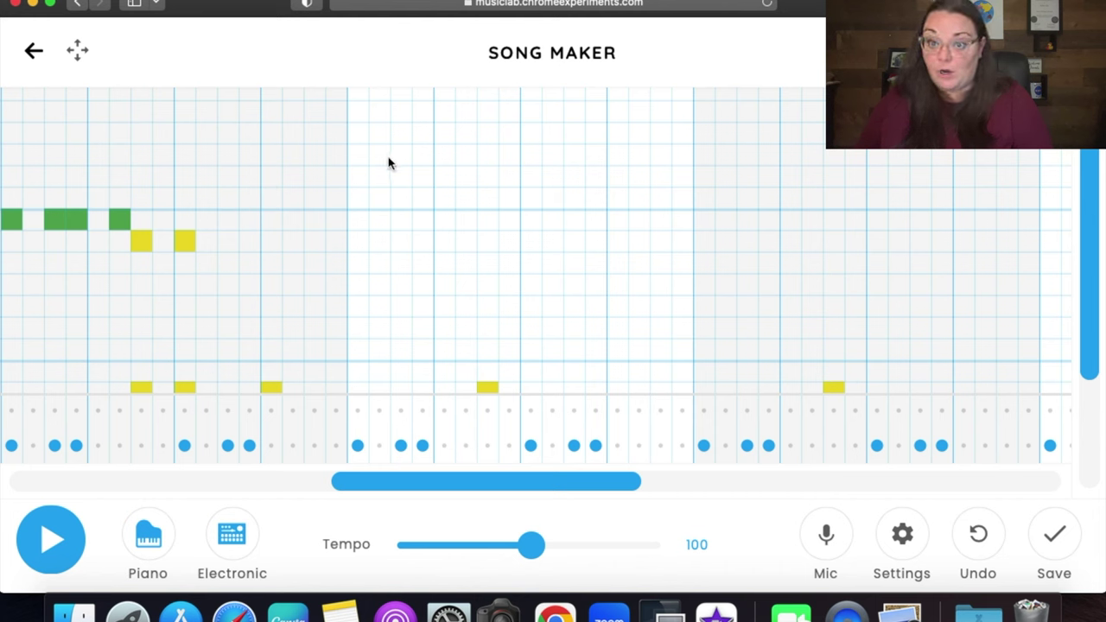
click(682, 221)
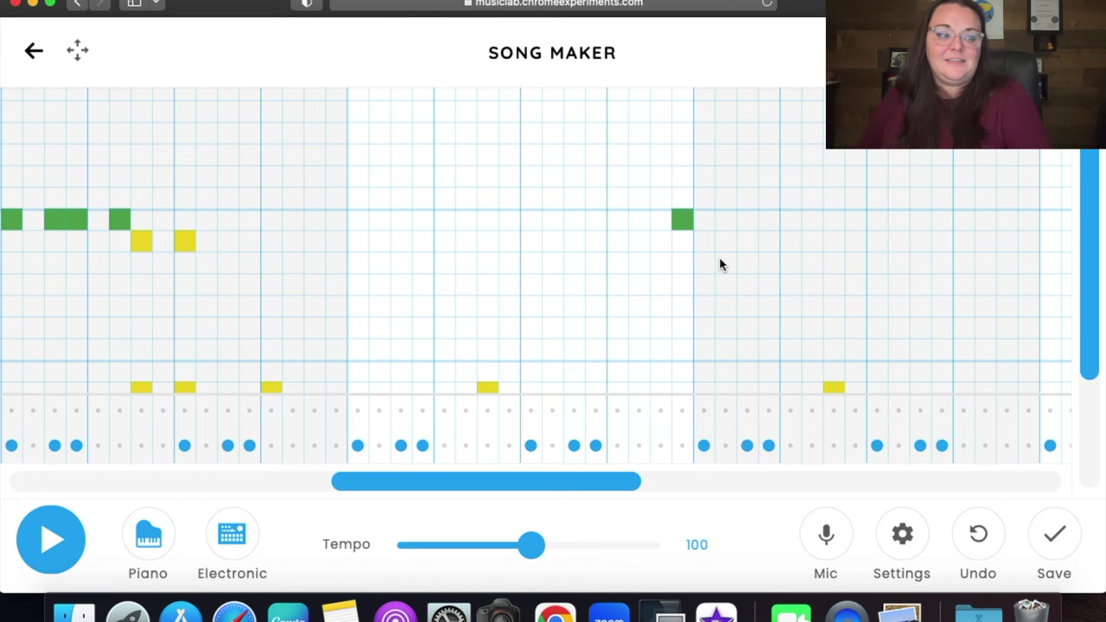
- In bar 6's middle octave, add F# on subdivisions 2, 3, 5, 7, 8, 10, 11 and 13, and E on 15 and 16
drag(577, 489, 654, 493)
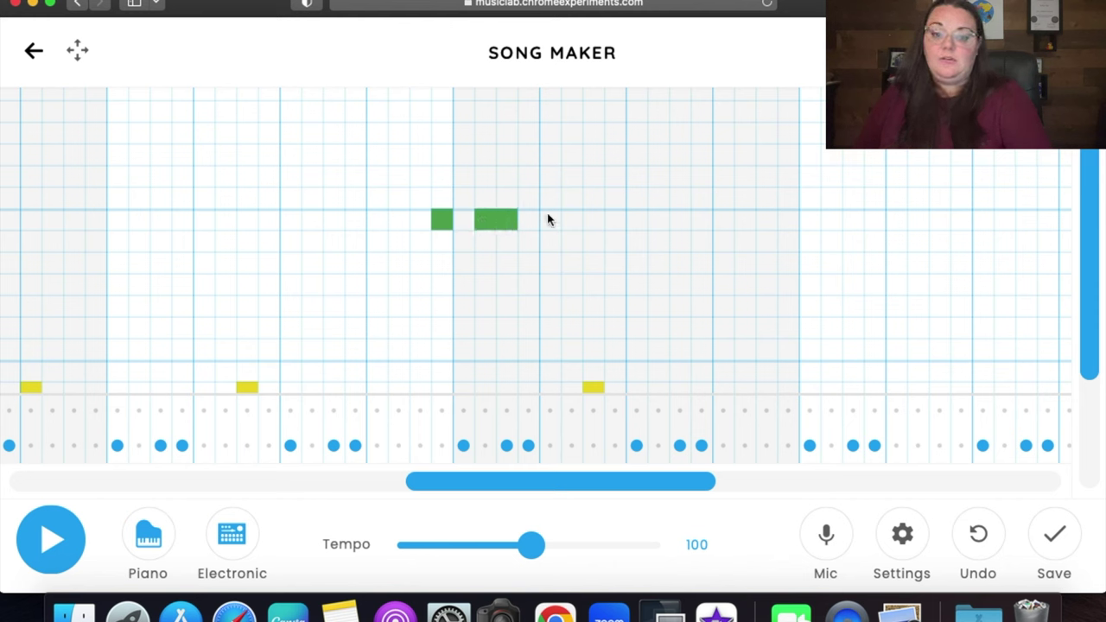
click(600, 225)
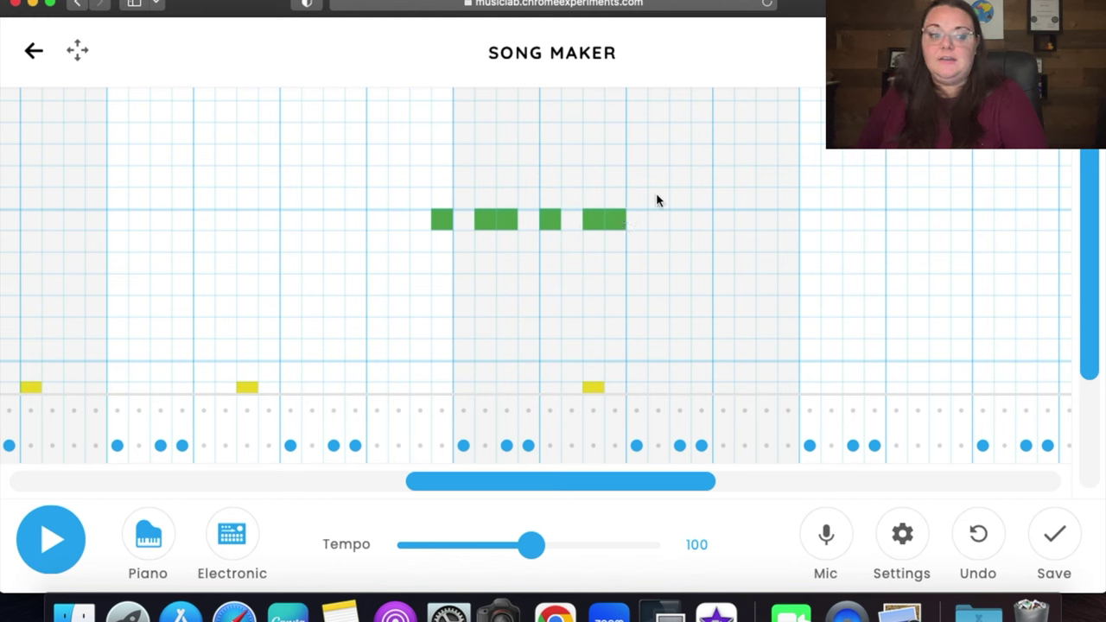
click(663, 222)
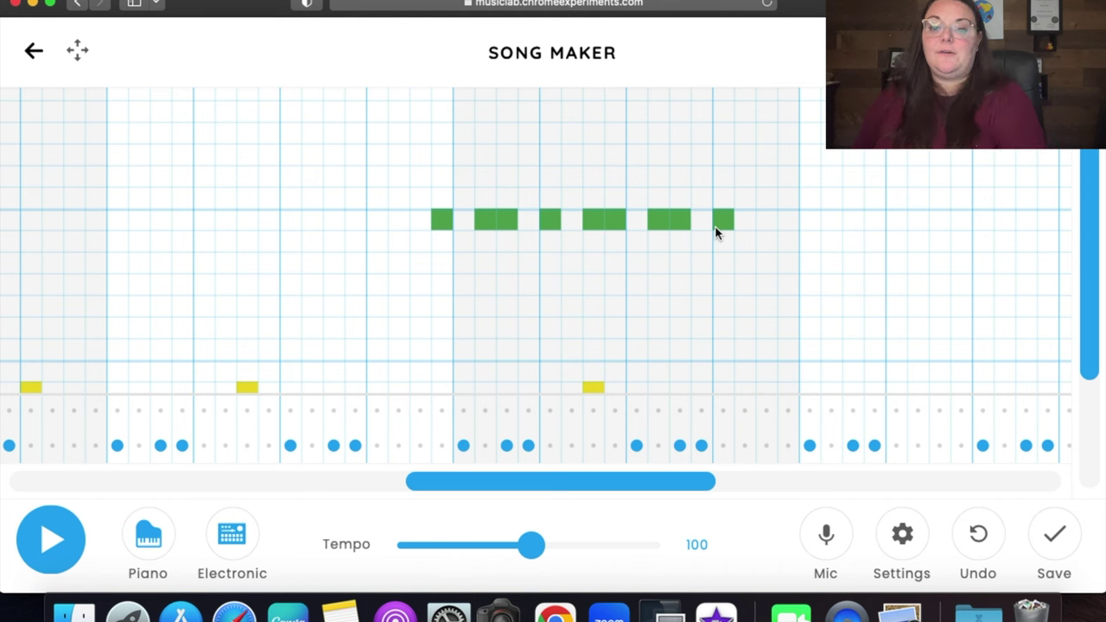
click(765, 241)
click(786, 243)
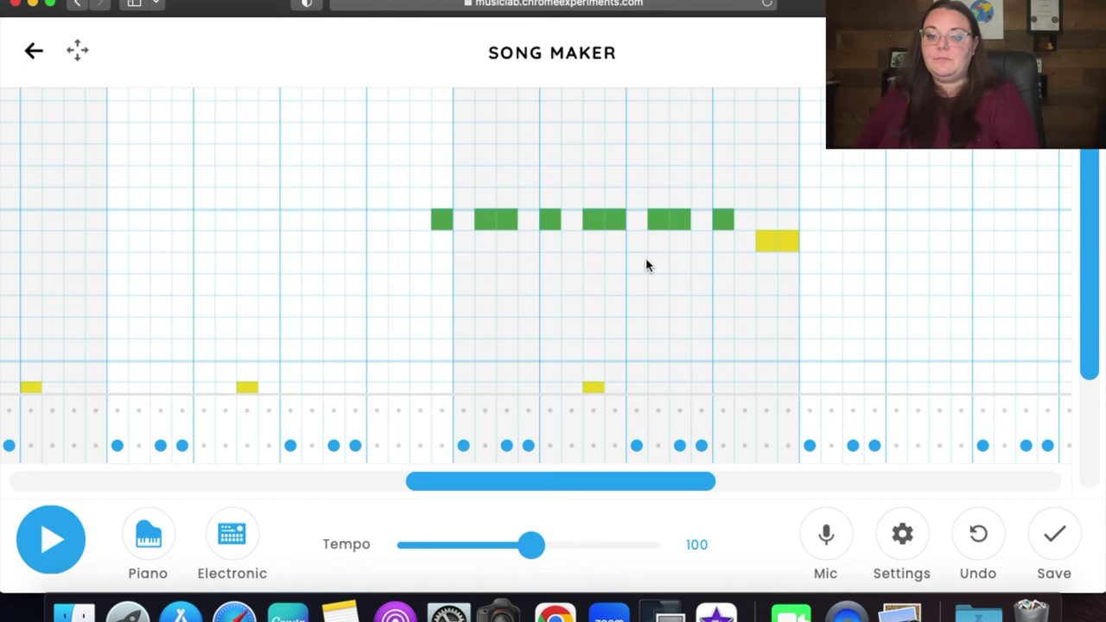
- In bar 7's middle octave, add D on subdivisions 3, 5, 7 and 8, G on 7, C on 11 and 12, and B on 15
drag(619, 489, 640, 493)
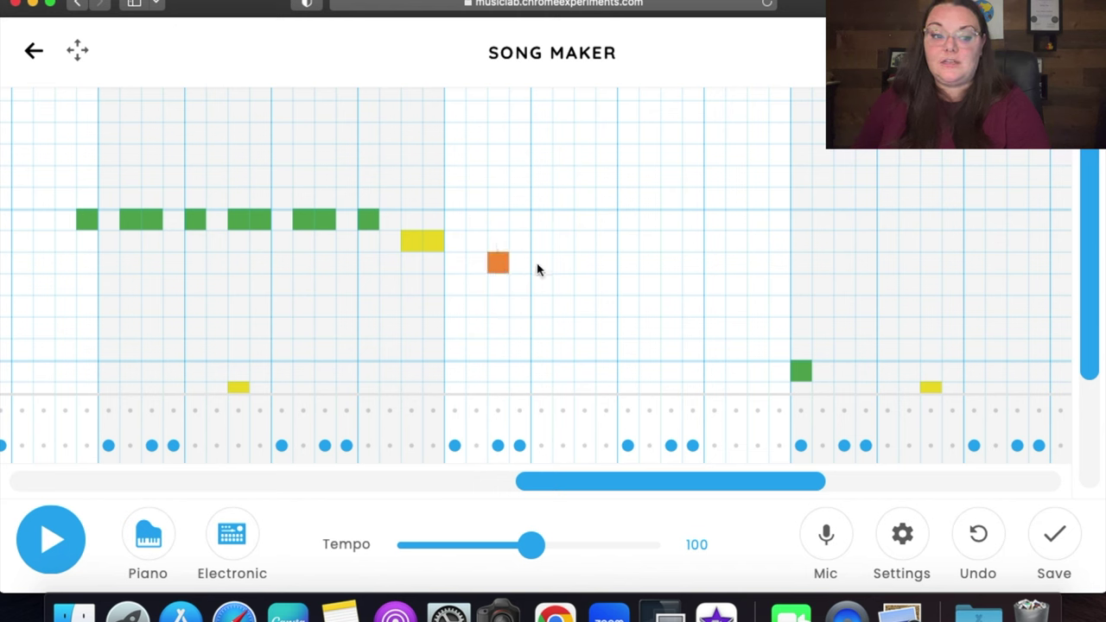
click(590, 264)
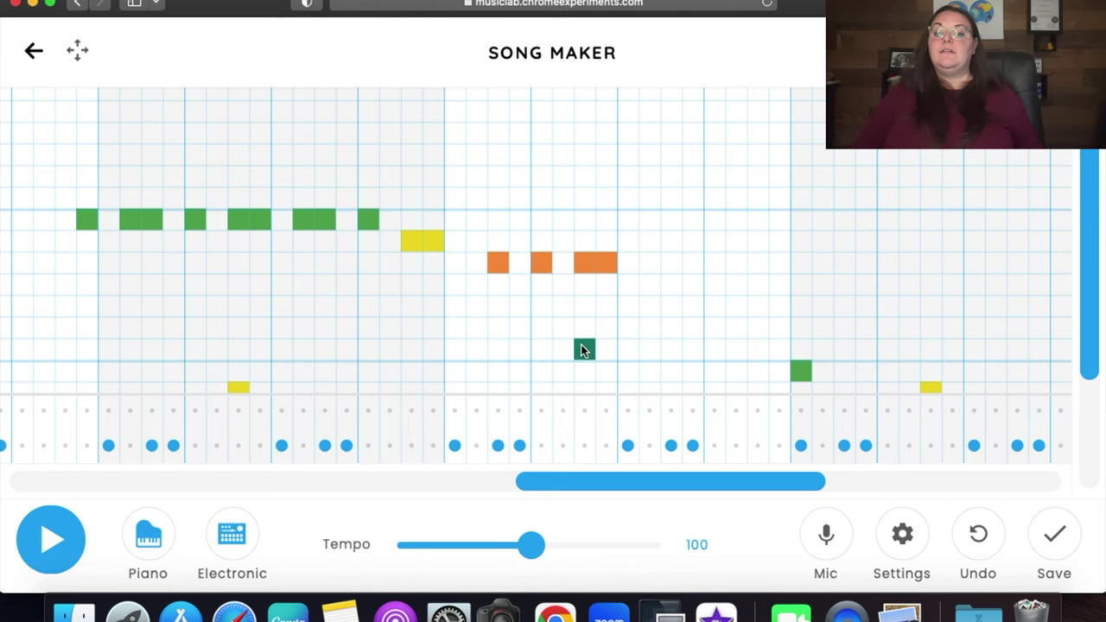
drag(682, 482, 741, 484)
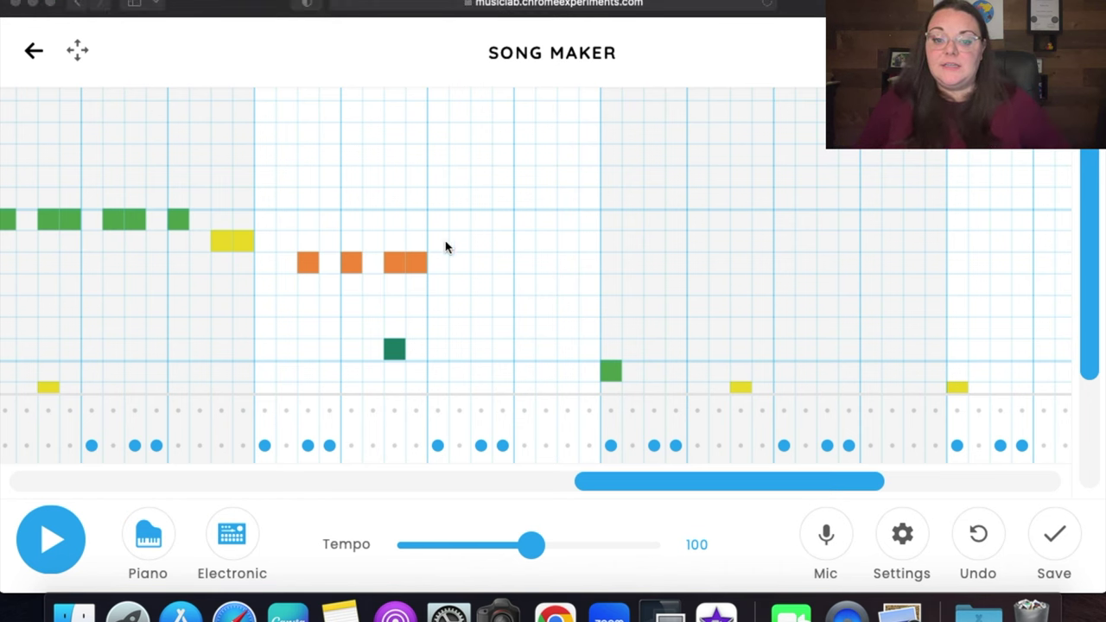
click(502, 284)
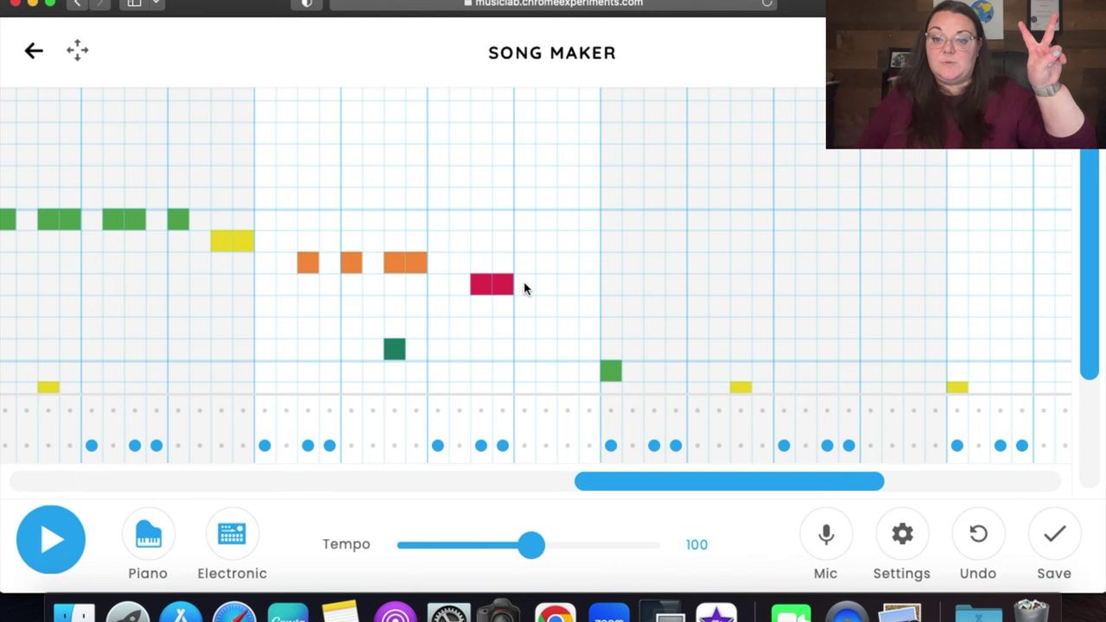
click(566, 307)
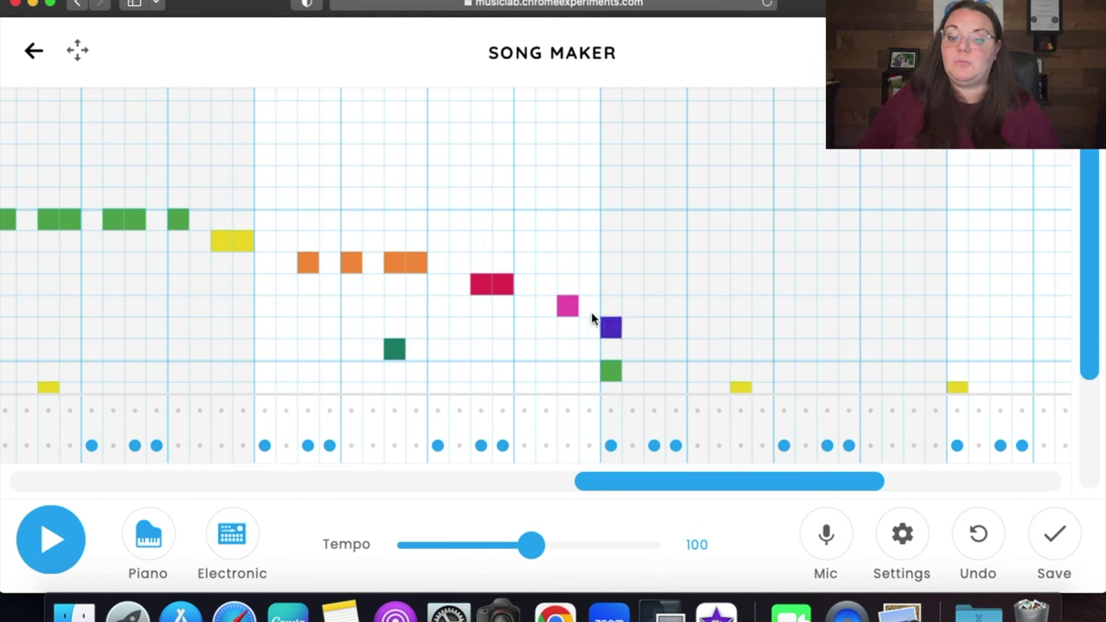
- In bar 8's middle octave, add A on subdivisions 1, 3, 5, 7, 8, 11, 12 and 13, and G on 15
click(655, 327)
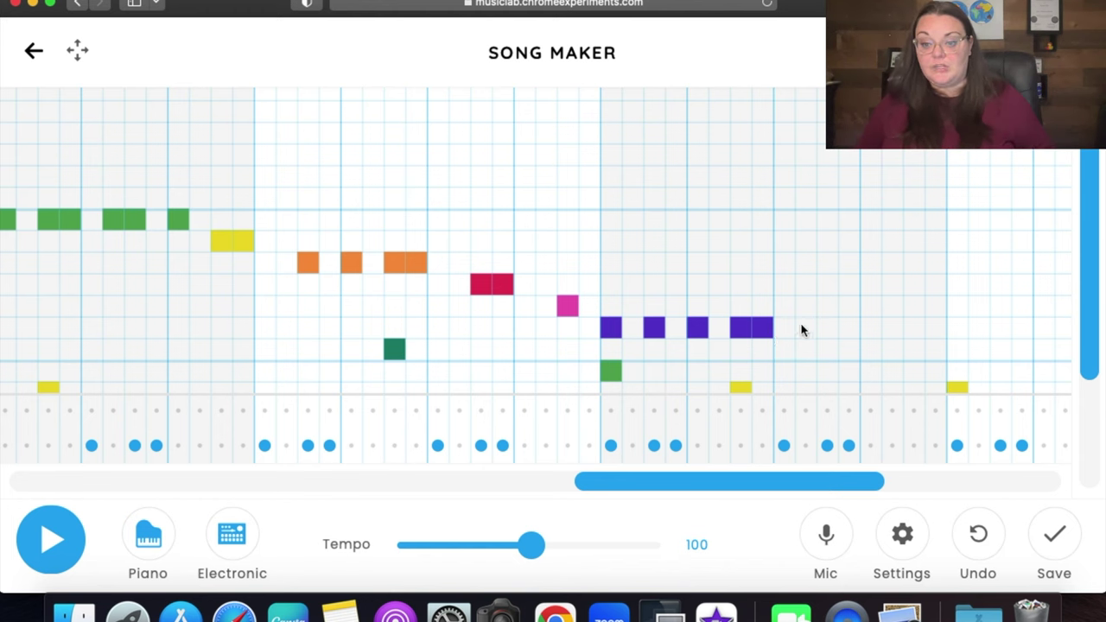
click(827, 330)
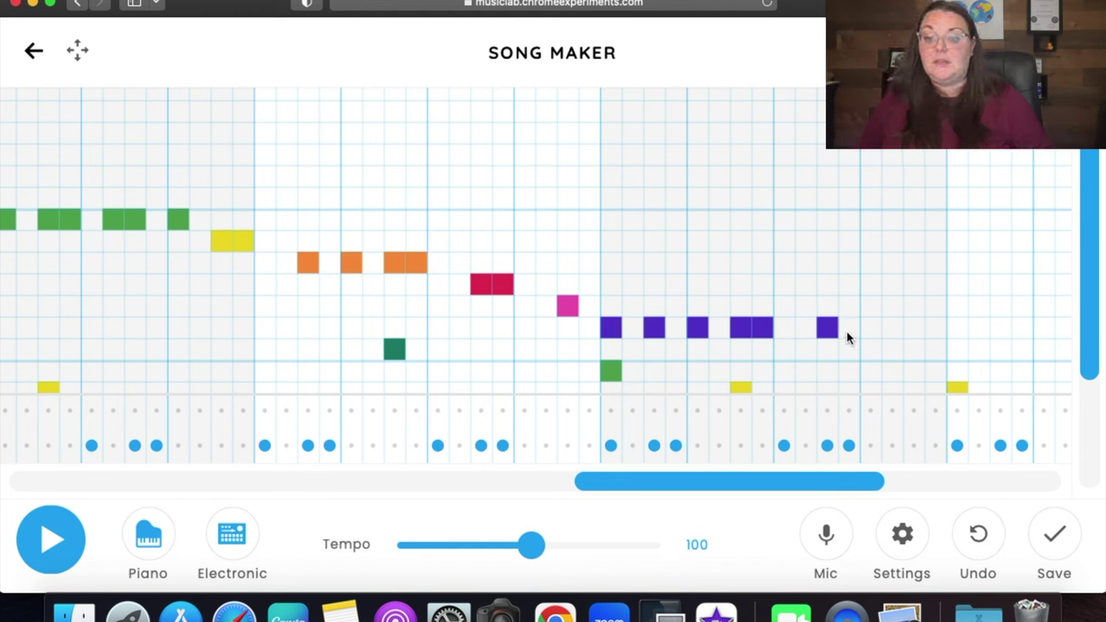
click(851, 334)
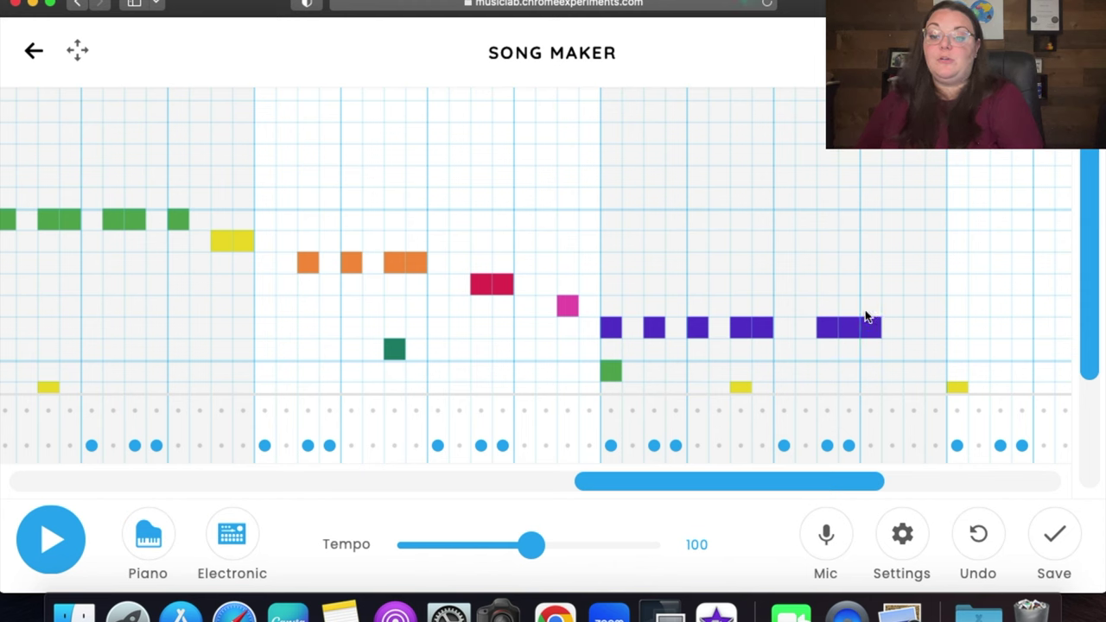
click(919, 352)
- In bar 9's middle octave, add C, B, A and G on subdivisions 1, 3, 5 and 7, G on 13 and B on 15
drag(869, 477, 1020, 445)
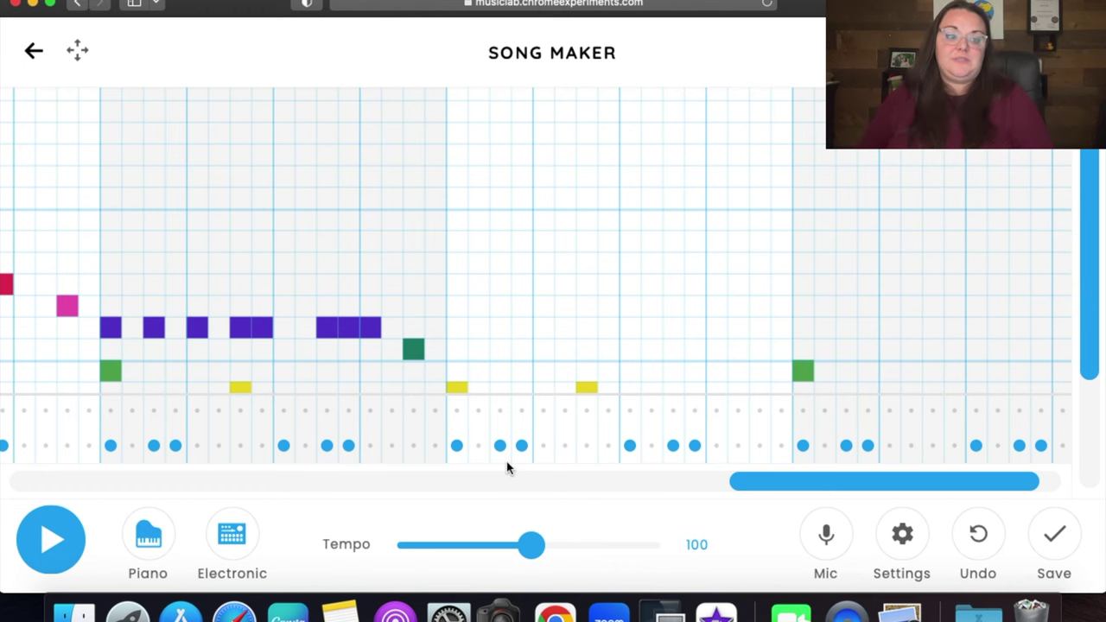
drag(814, 489, 844, 492)
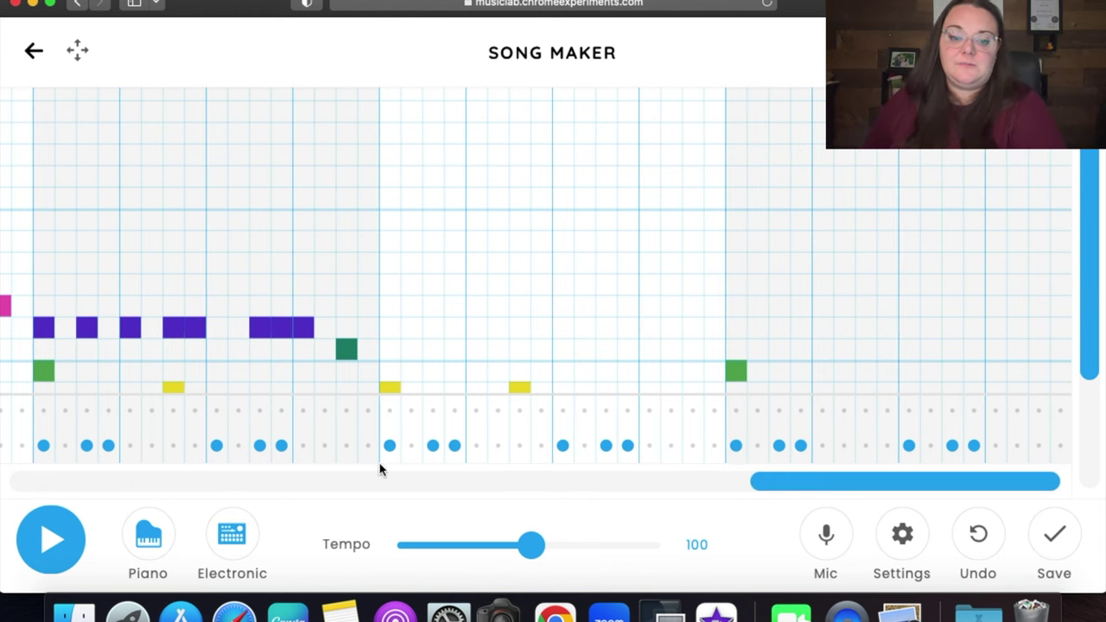
click(388, 292)
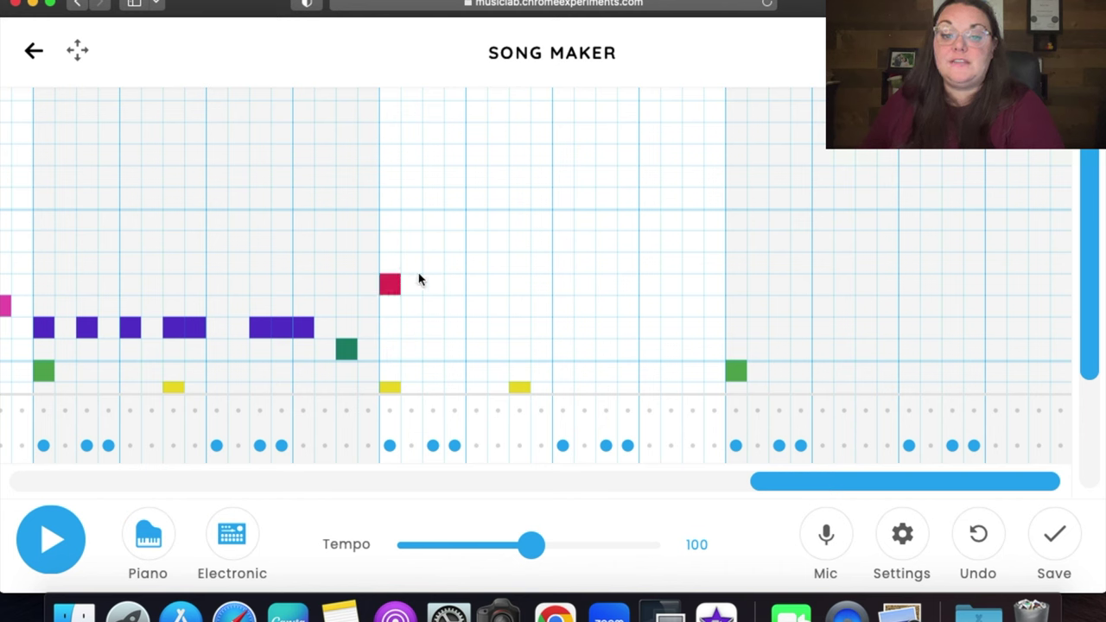
click(435, 312)
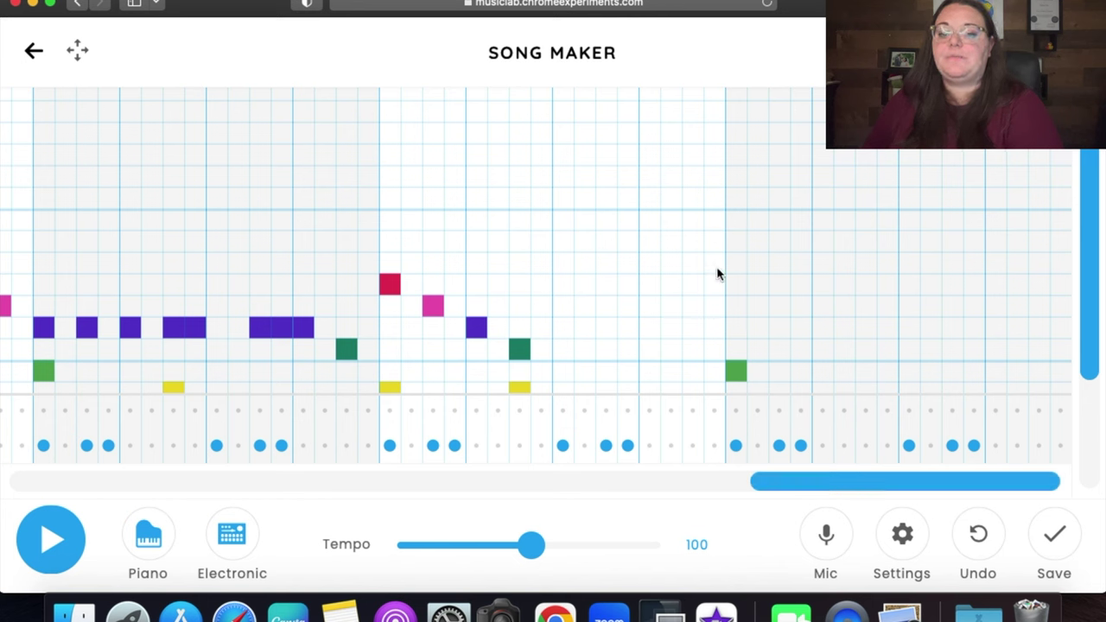
click(651, 350)
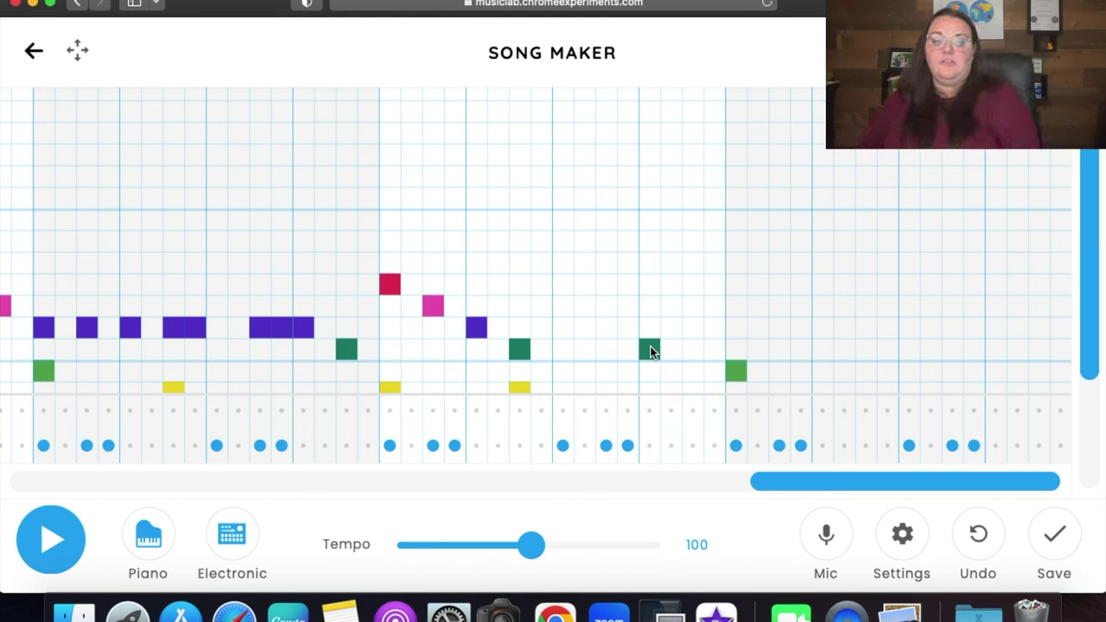
click(691, 310)
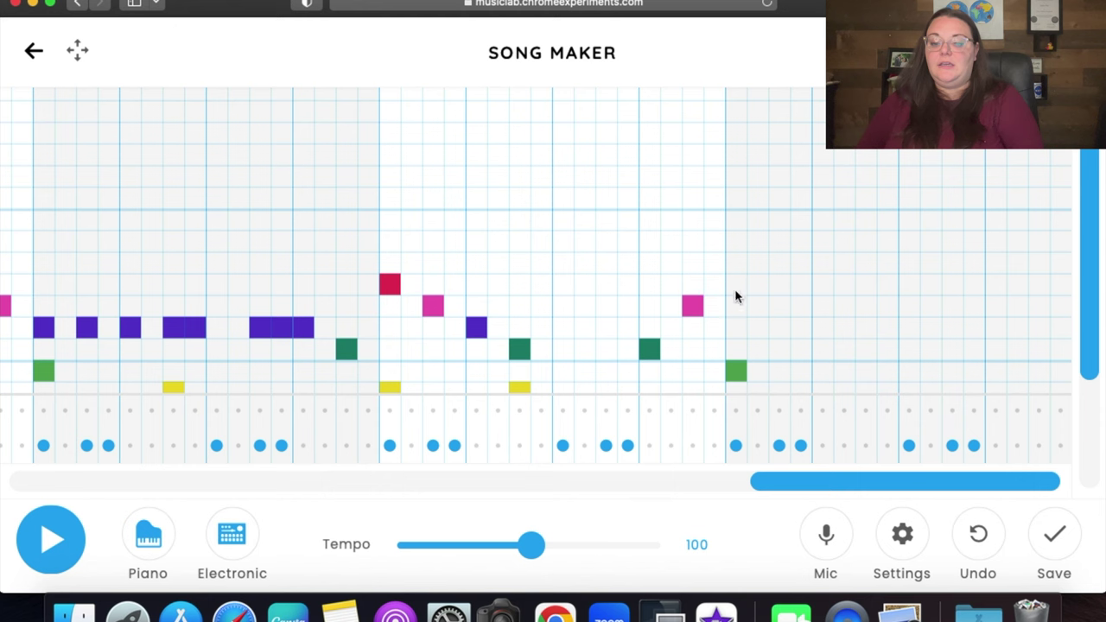
- In bar 10, add middle-octave A on beat 1 and G on subdivision 3 of beat 2
click(737, 328)
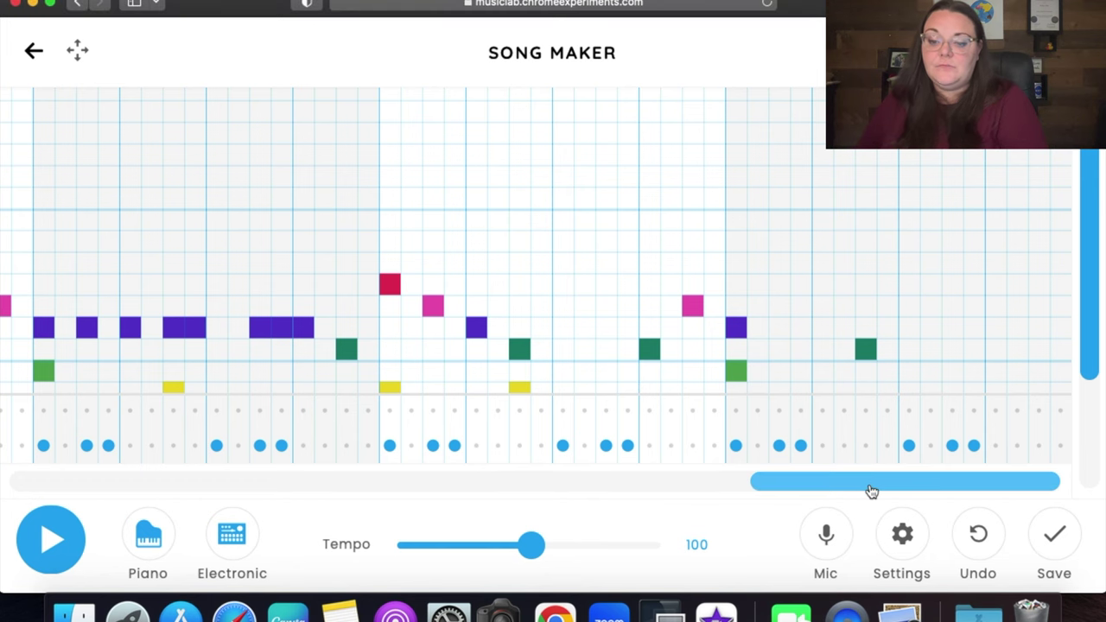
drag(872, 491, 910, 488)
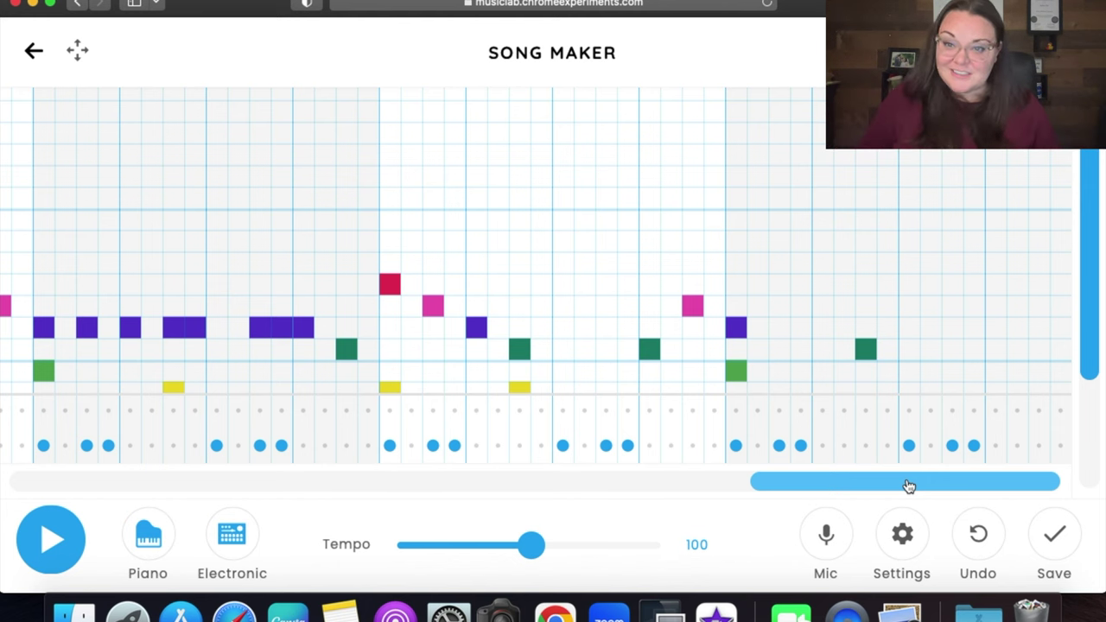
- Back in bar 1, add B from the next higher octave on beats 1 and 3
drag(909, 487, 92, 501)
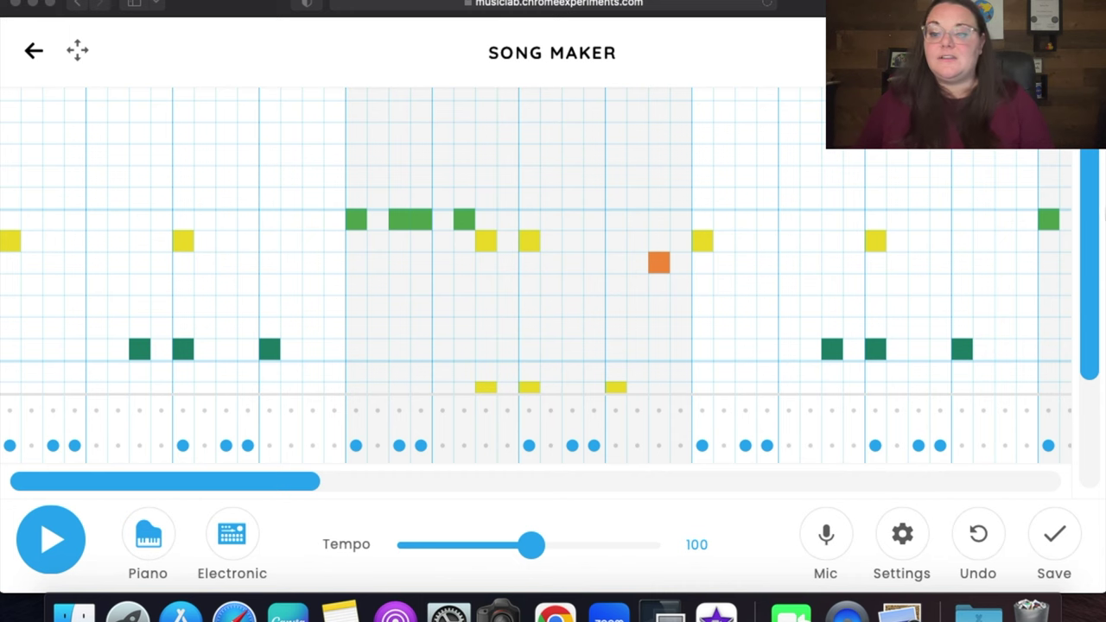
click(1093, 235)
scroll(1092, 264, up, 2)
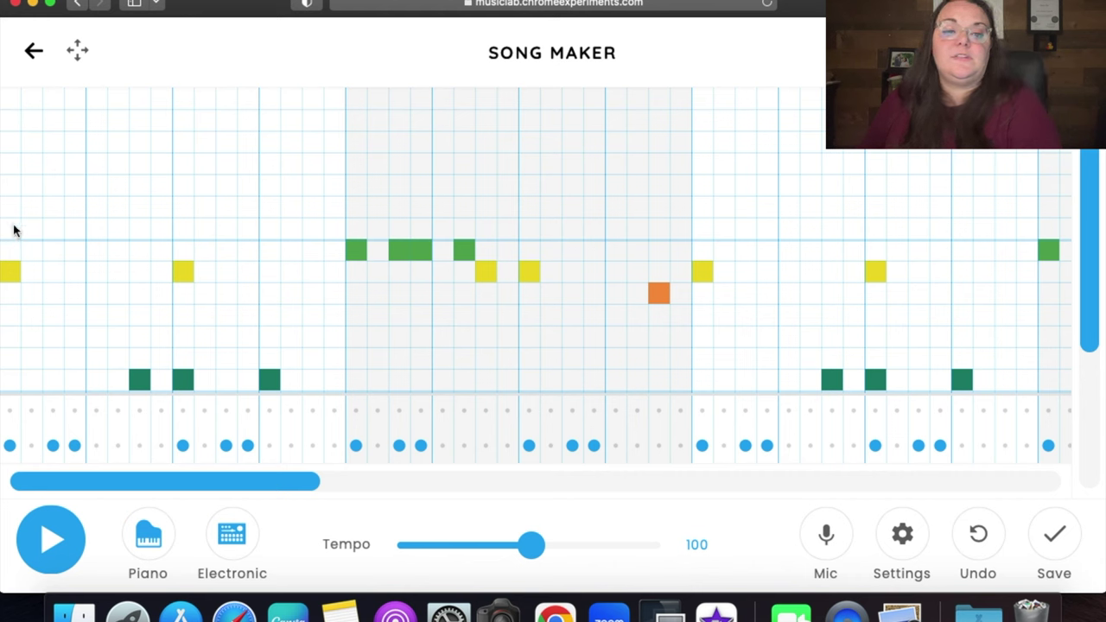
click(12, 184)
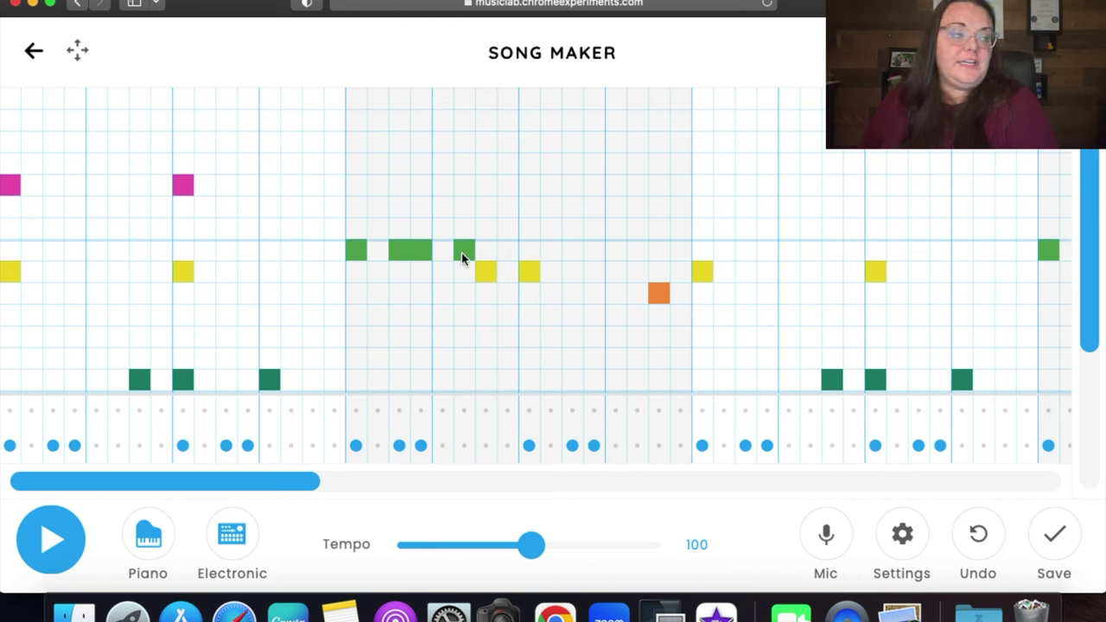
- In bar 2, add higher-octave A on subdivisions 1, 3, 4 and 6 and G on 7 and 9, and play the song back
click(356, 209)
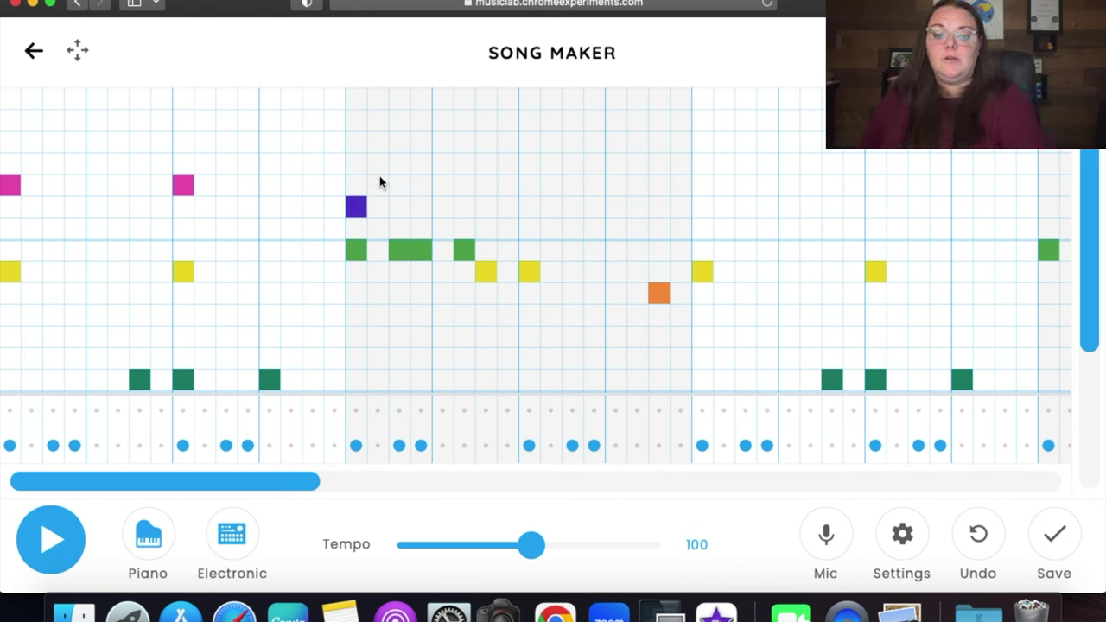
click(401, 207)
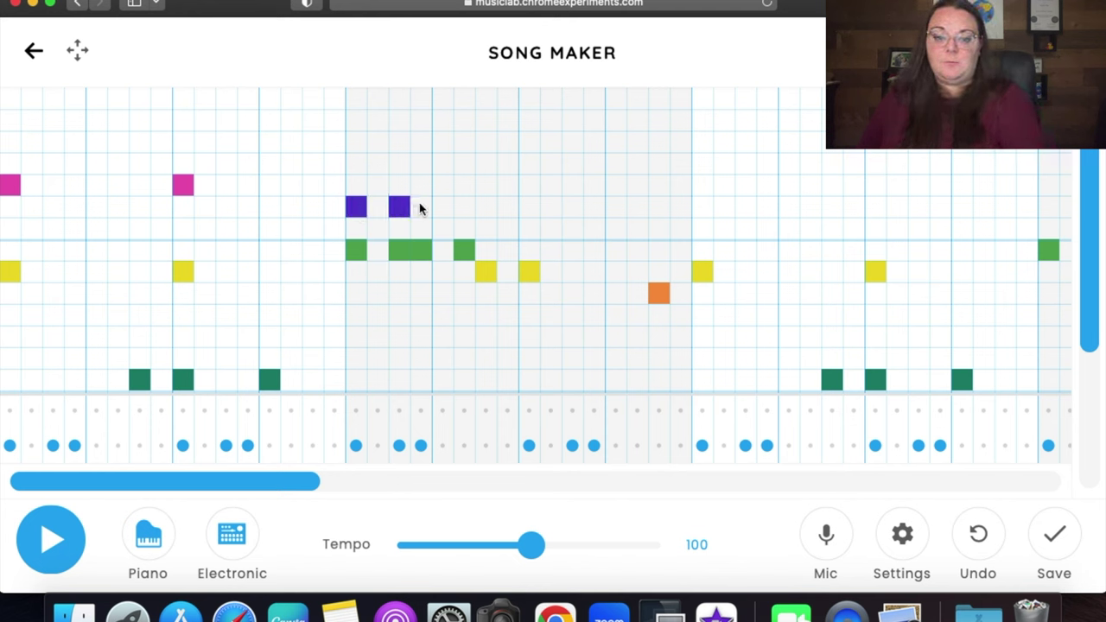
click(466, 208)
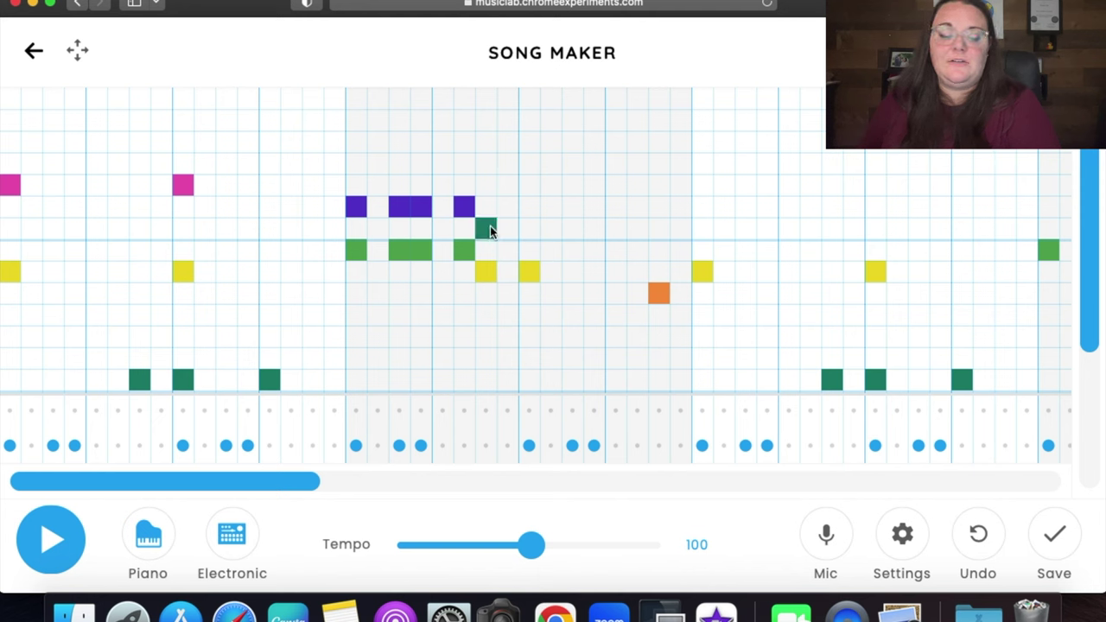
click(533, 233)
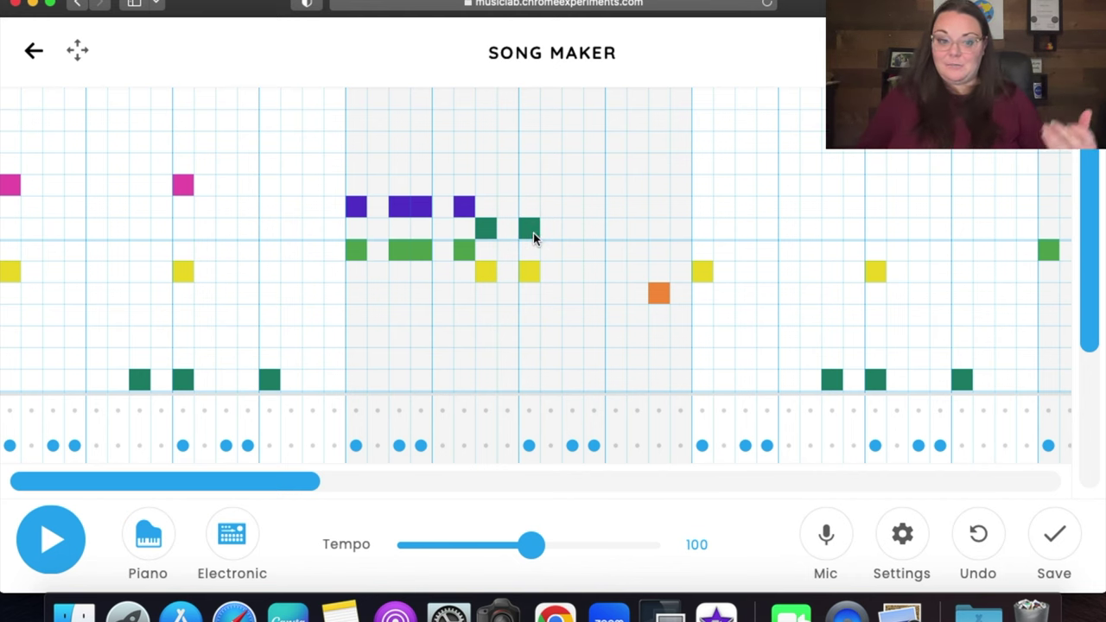
click(33, 539)
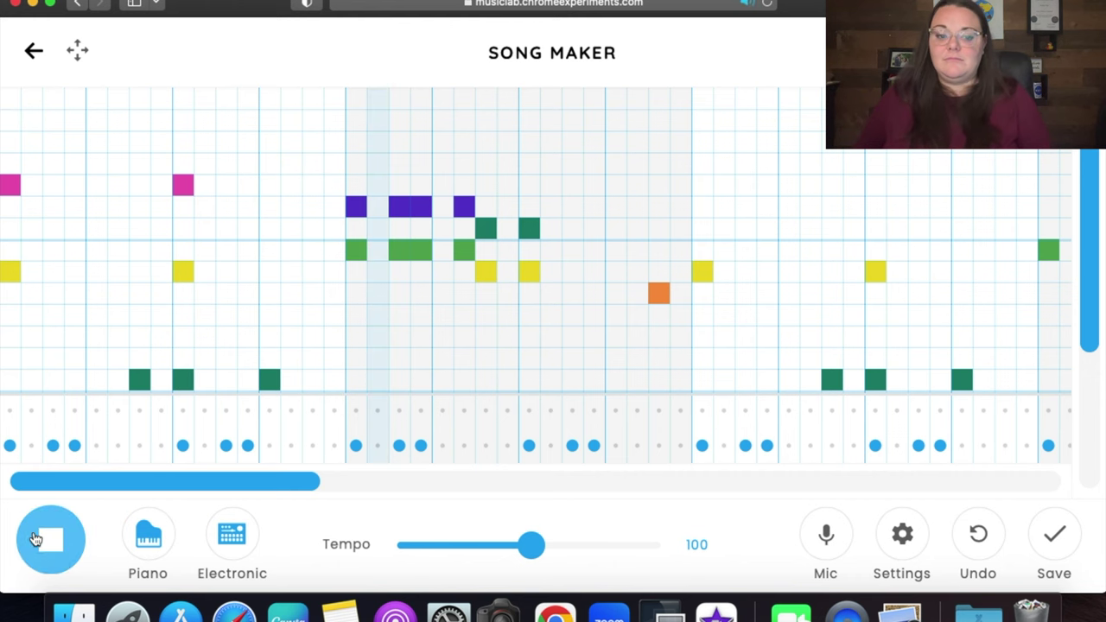
click(50, 552)
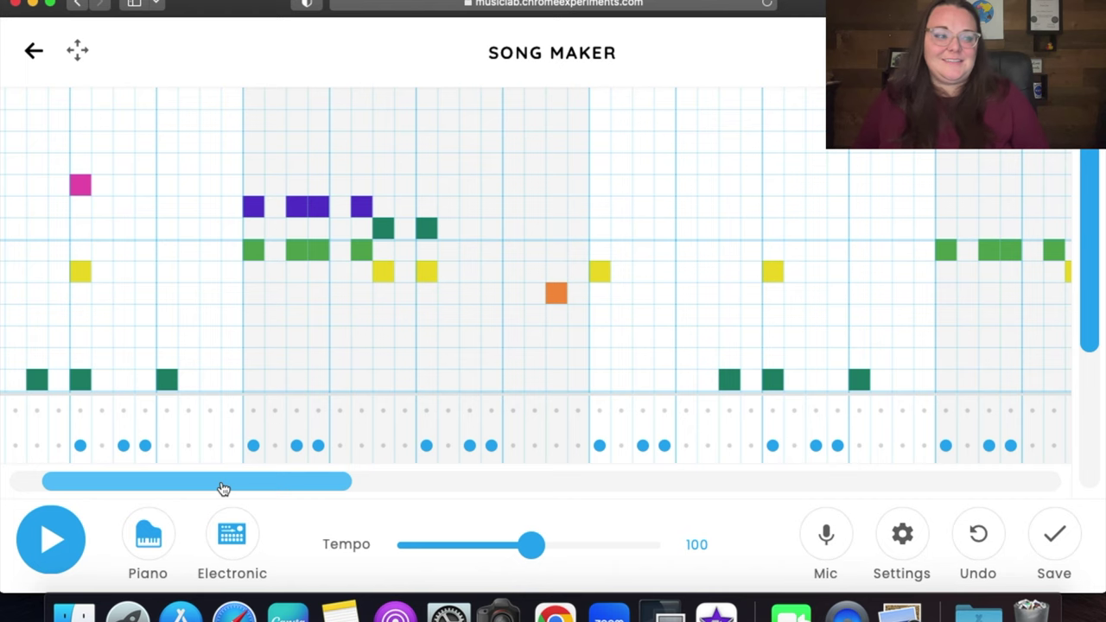
- Add higher-octave B on beats 1 and 3 of bar 3, and in bar 4 add A on subdivisions 1, 3, 4, 6 and G on 7, 9
drag(223, 489, 348, 484)
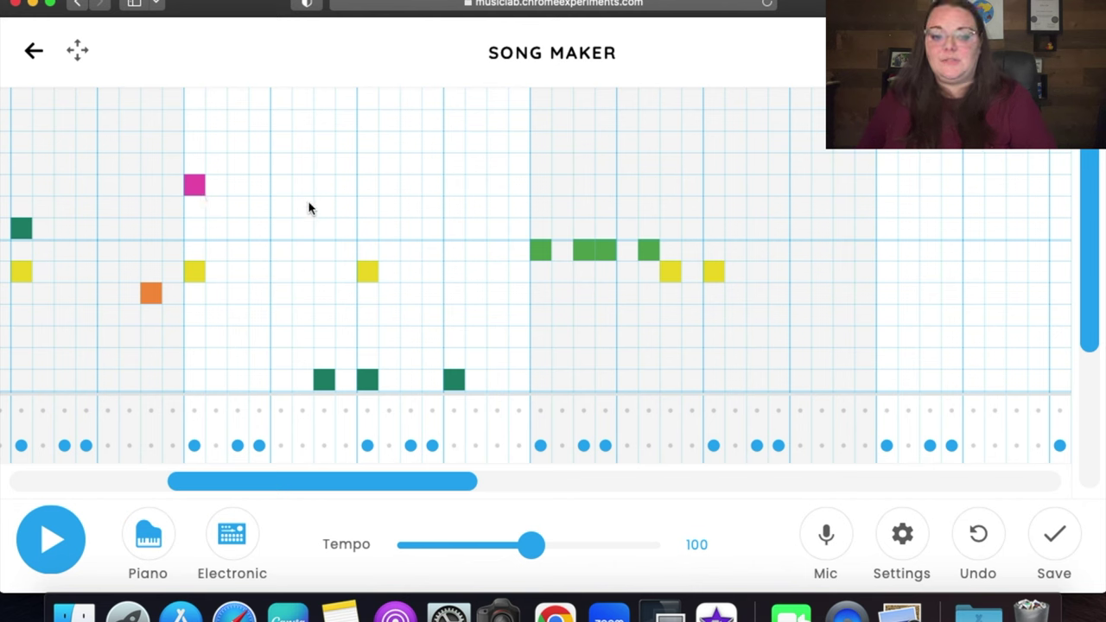
click(365, 187)
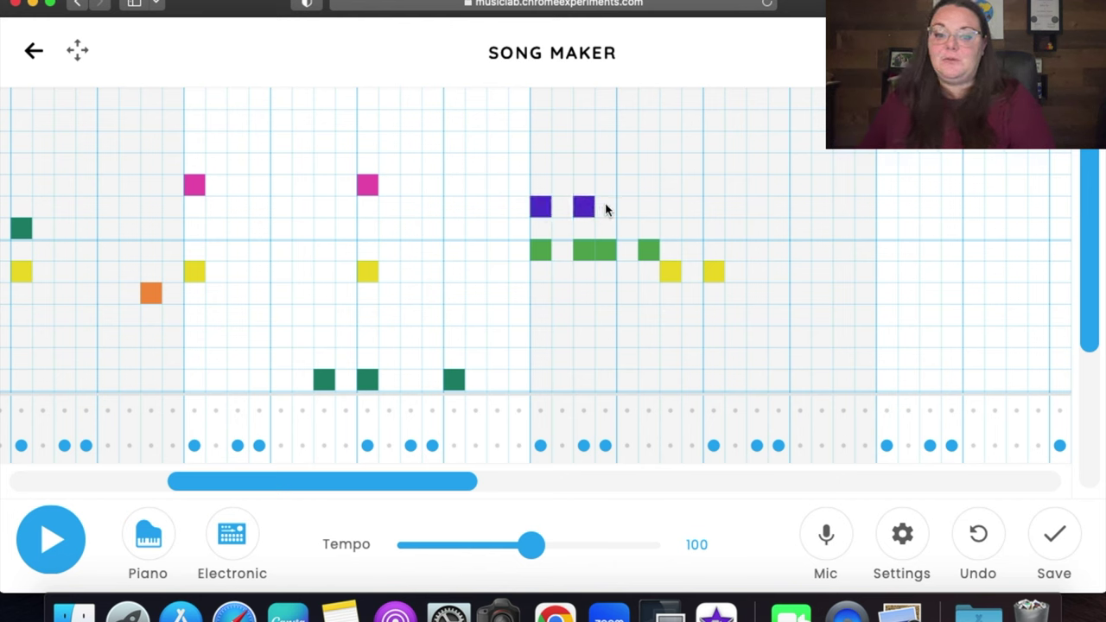
click(653, 206)
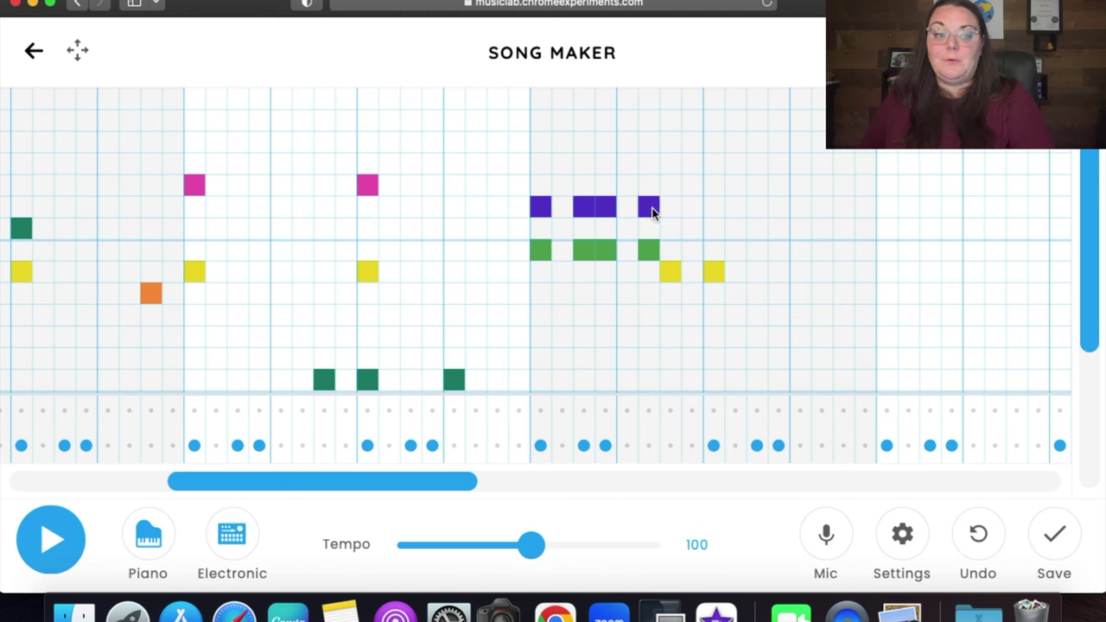
click(671, 230)
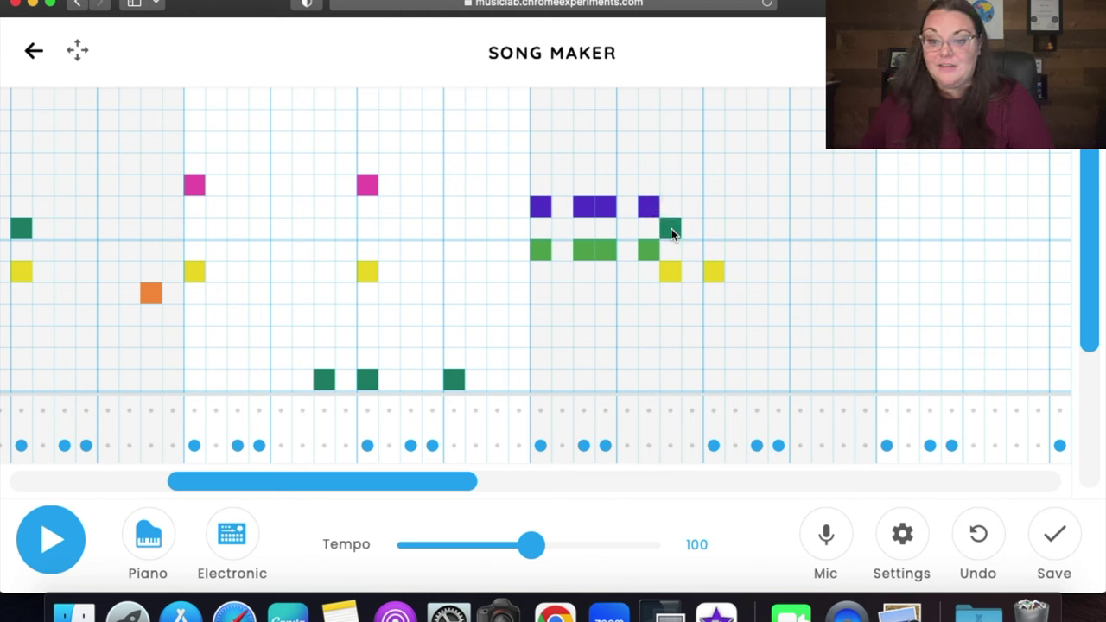
click(713, 207)
click(713, 230)
click(716, 229)
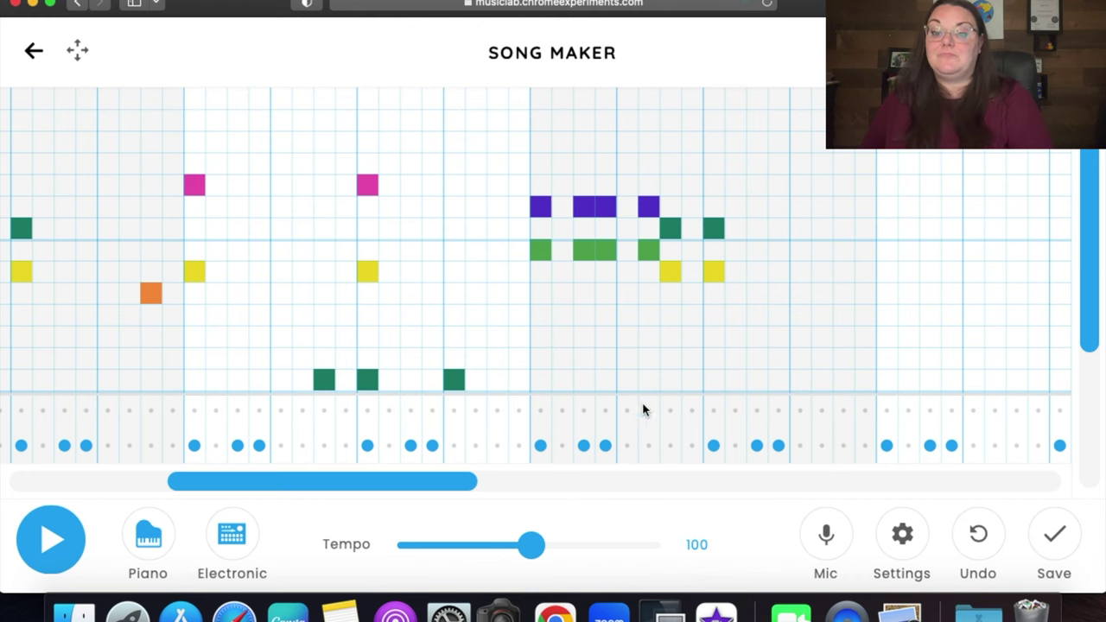
- In bar 5, add higher-octave G and B together on subdivisions 3, 5, 7, 8, 11, 13 and 15, and A on 16
drag(411, 485, 481, 486)
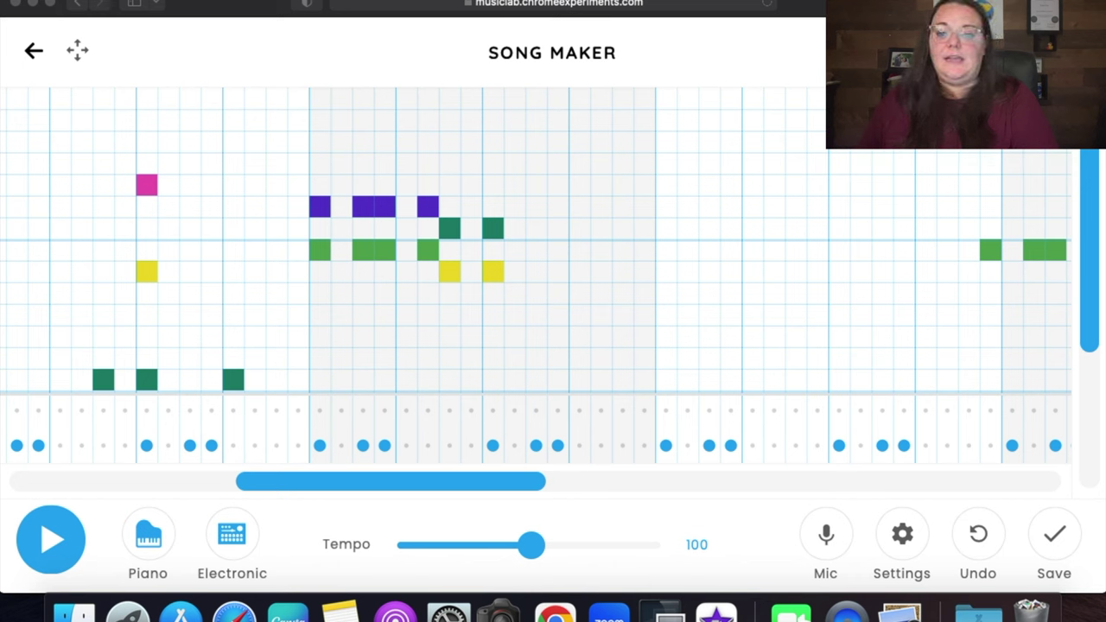
click(348, 482)
drag(347, 487, 435, 484)
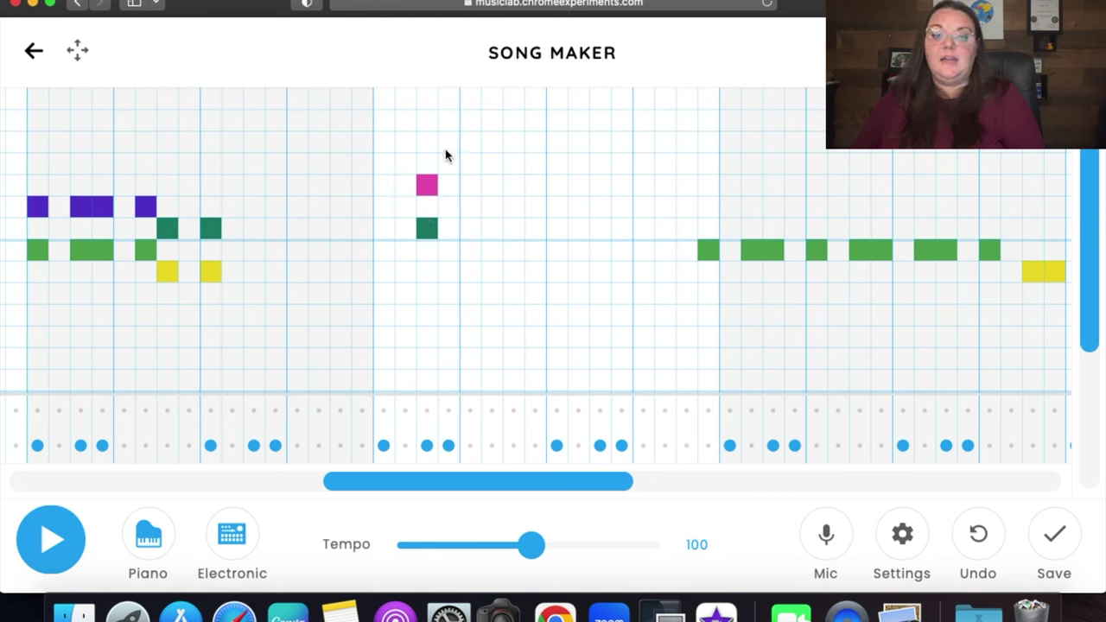
click(470, 228)
click(471, 189)
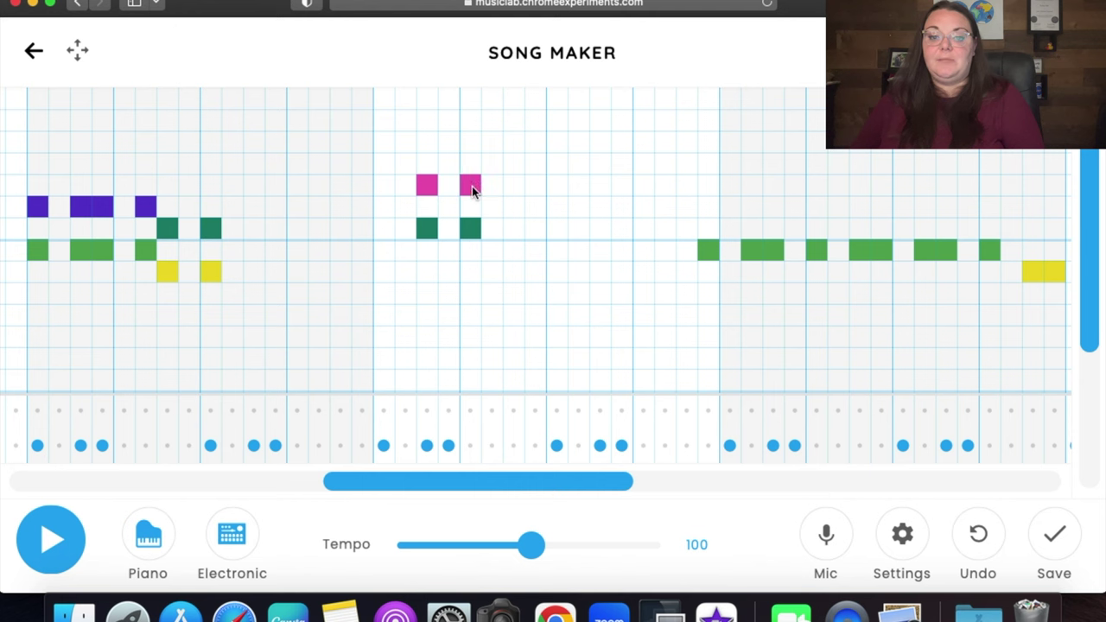
click(512, 228)
click(534, 226)
click(515, 188)
click(535, 184)
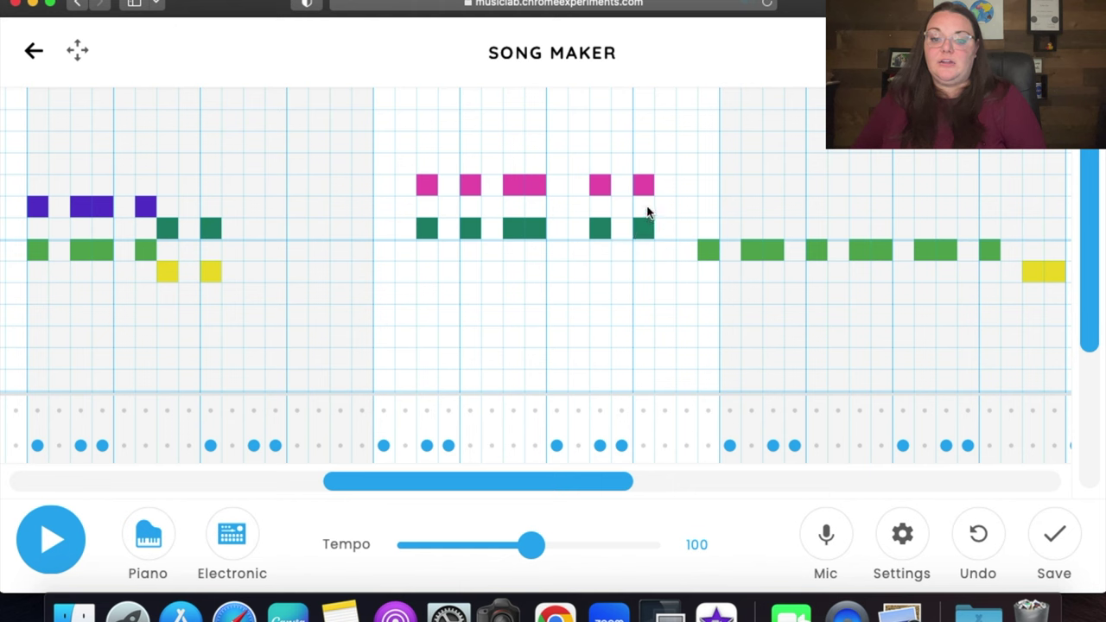
click(681, 187)
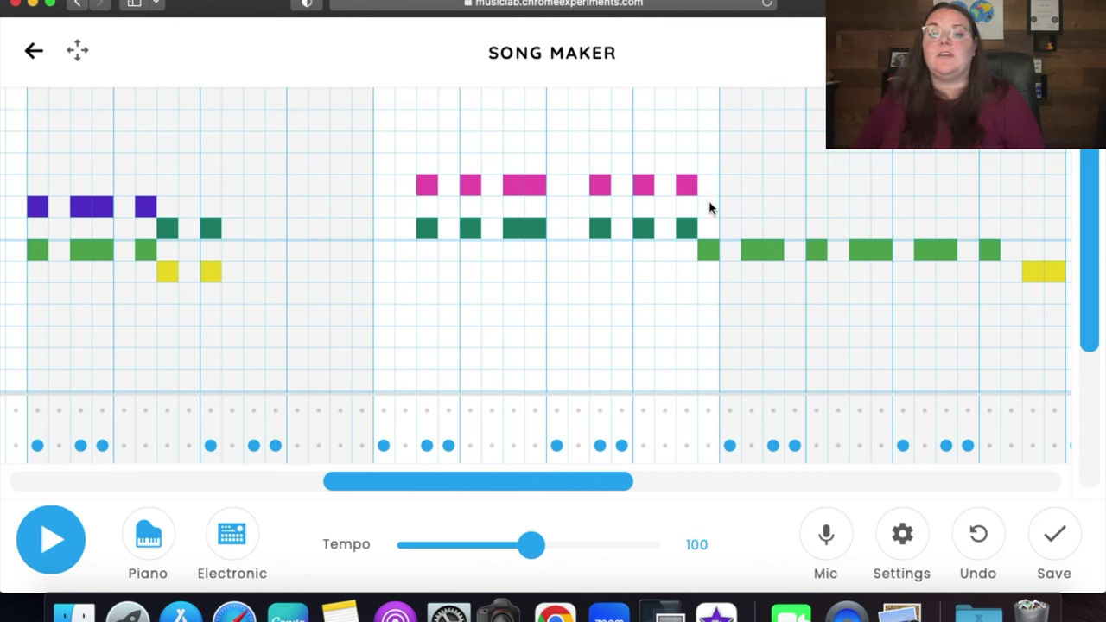
click(709, 207)
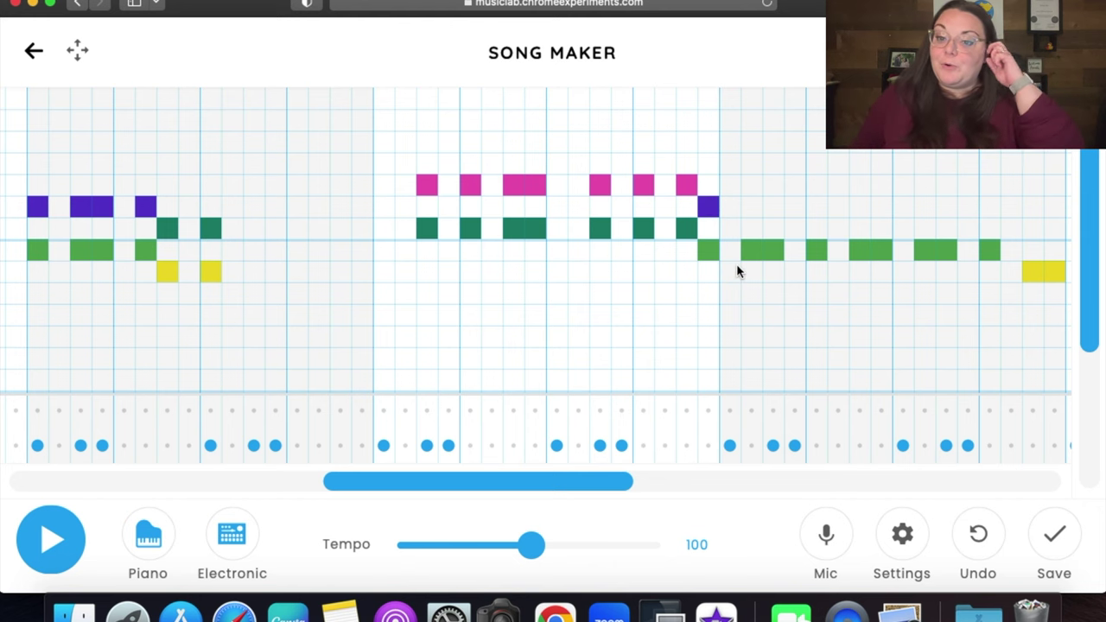
- In bar 6, add higher-octave A on subdivisions 2, 3, 5, 7, 8, 10, 11 and 13, and G on 15 and 16
drag(630, 490, 709, 481)
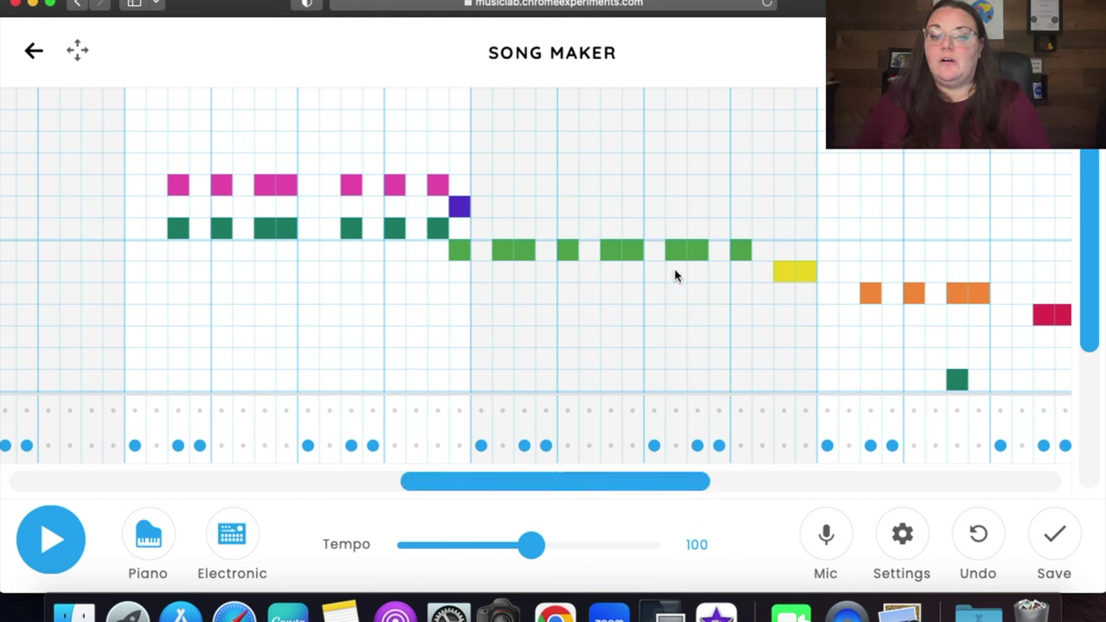
click(523, 208)
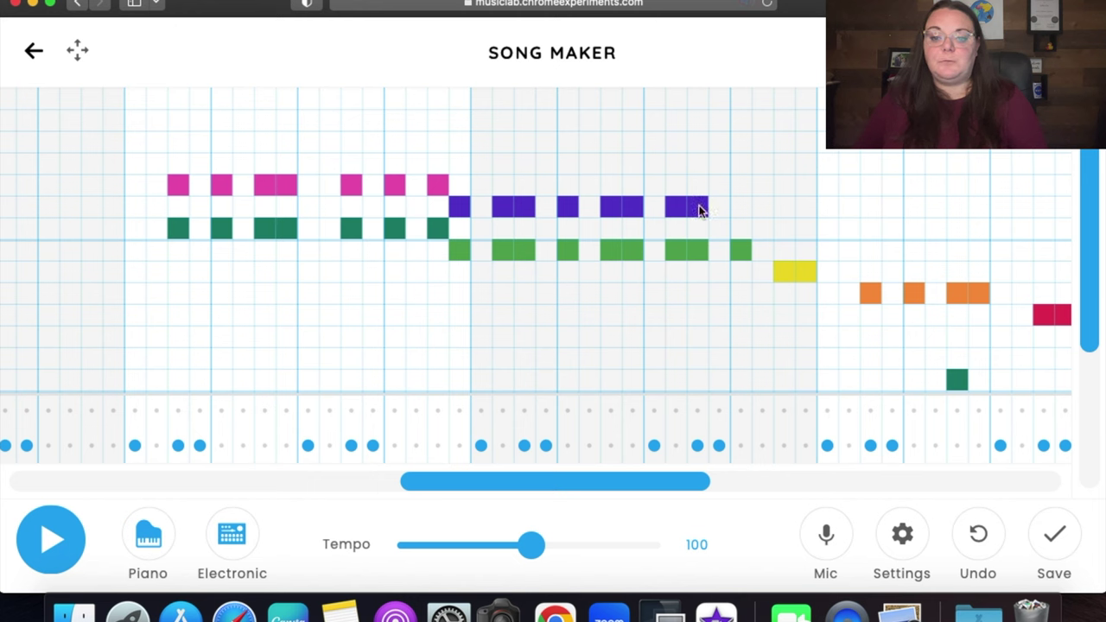
click(740, 208)
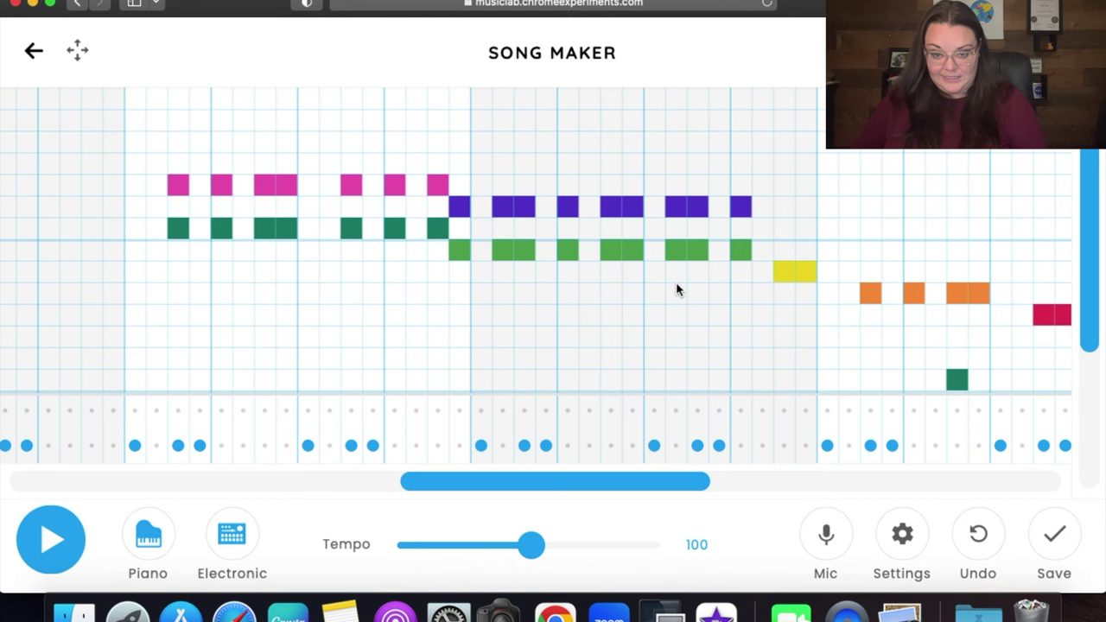
drag(634, 489, 700, 492)
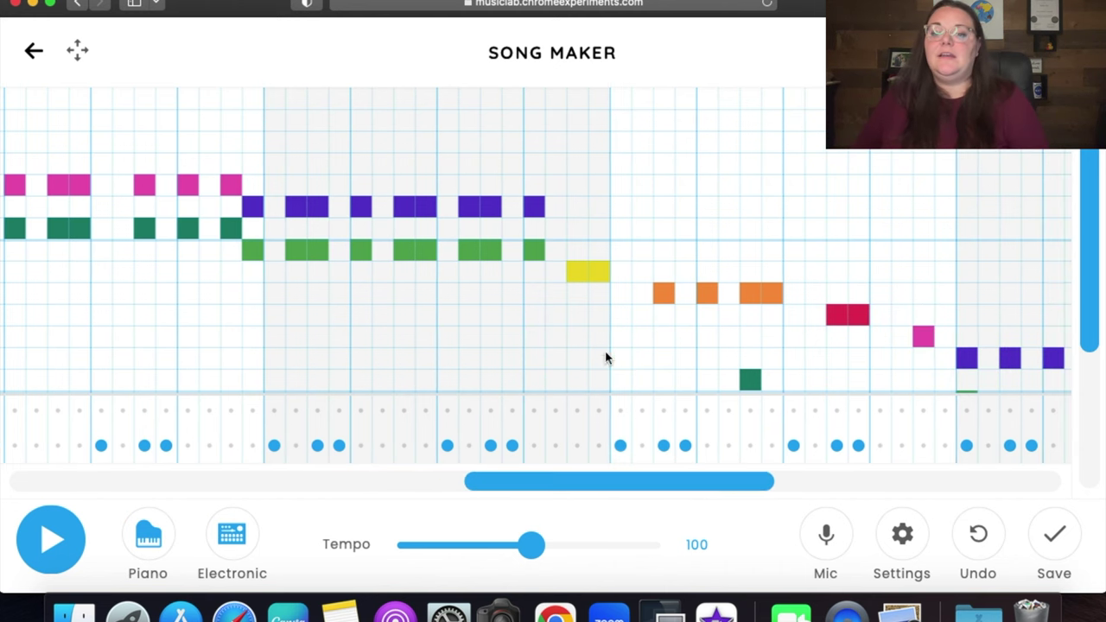
click(592, 227)
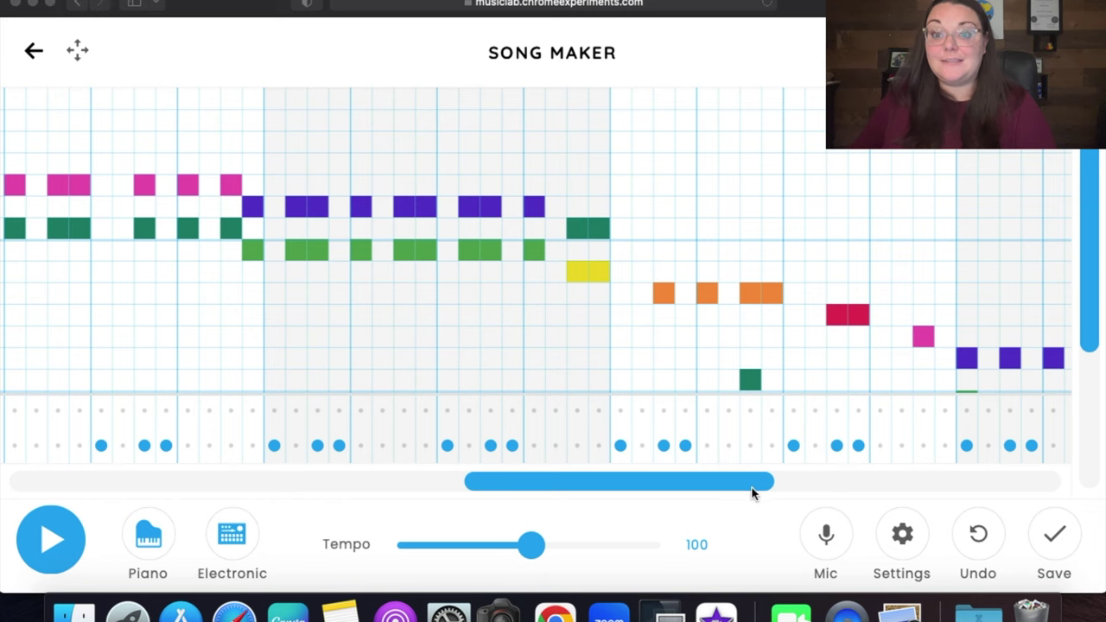
- Check the remaining bars up to the end and play the whole song from the beginning
drag(752, 489, 1099, 465)
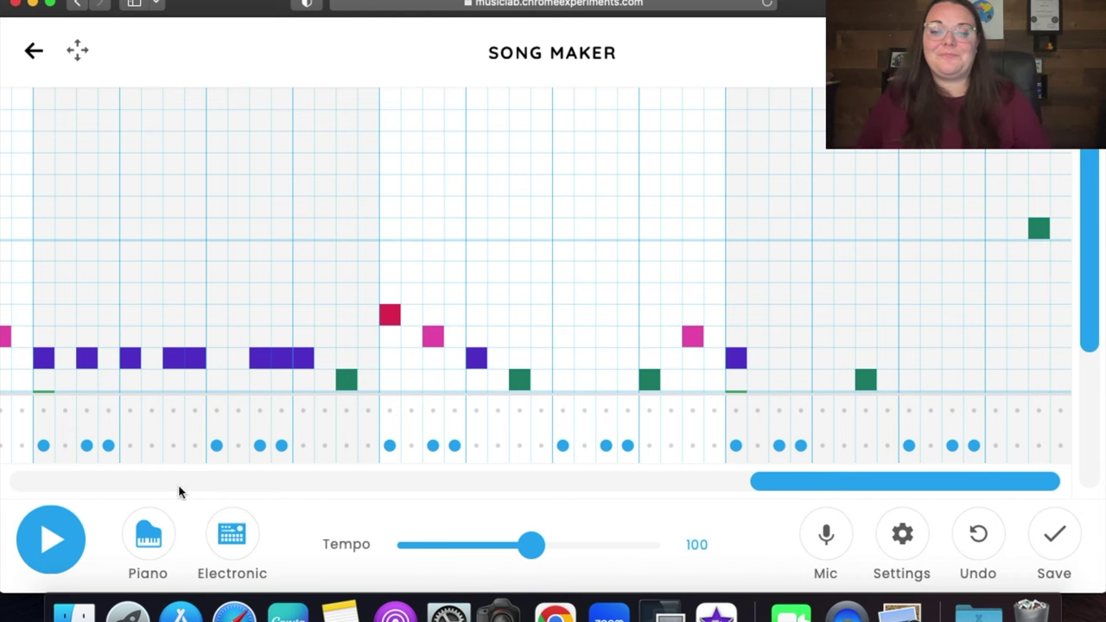
click(40, 563)
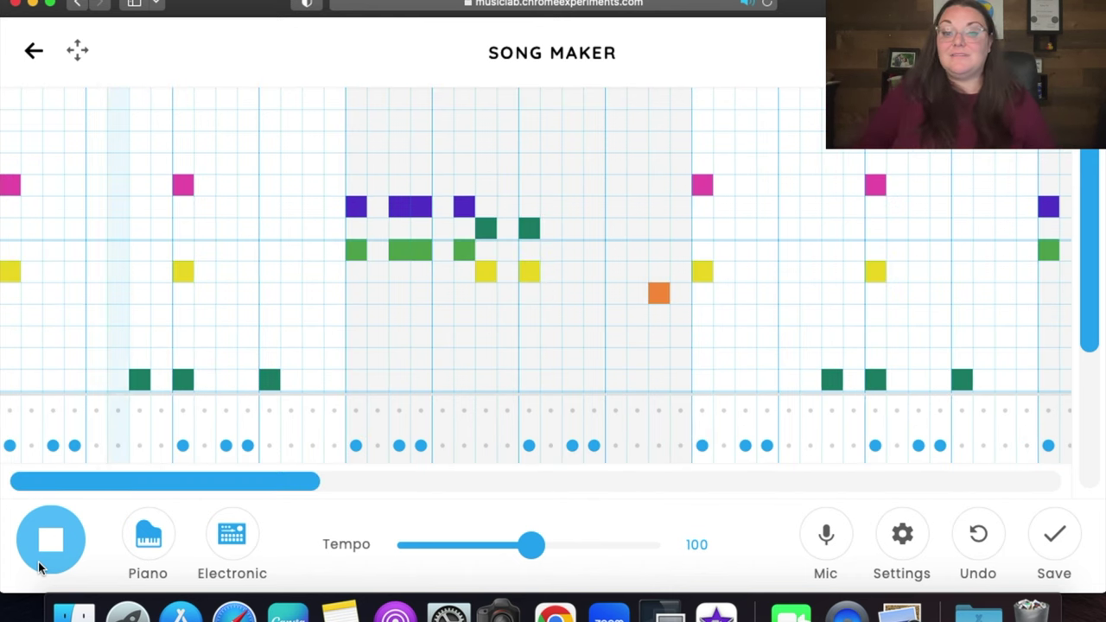
click(38, 562)
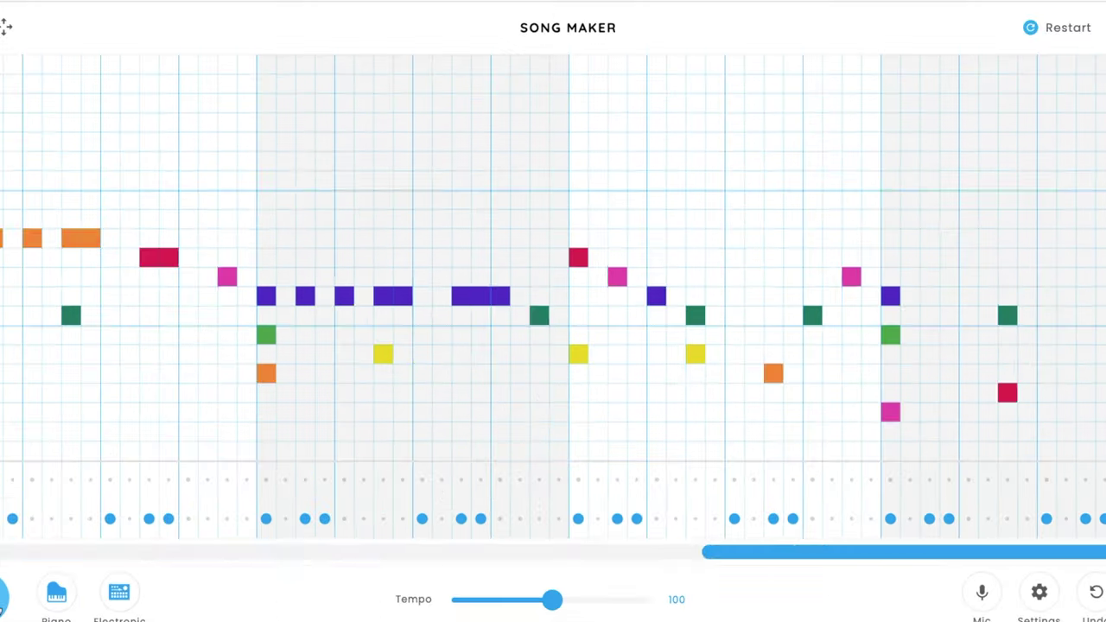
click(4, 604)
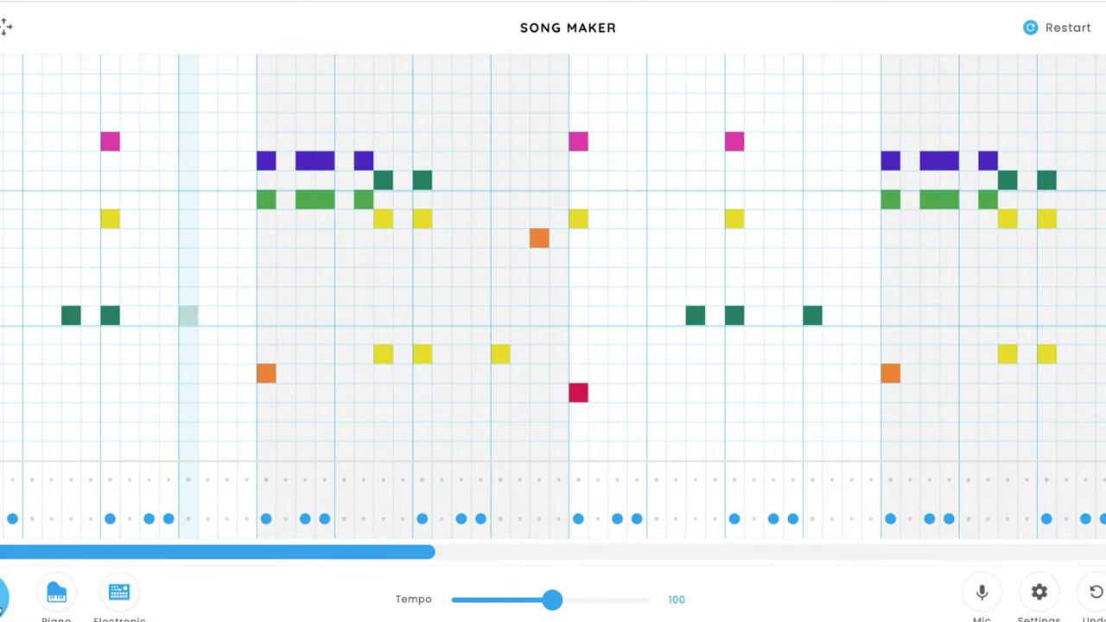